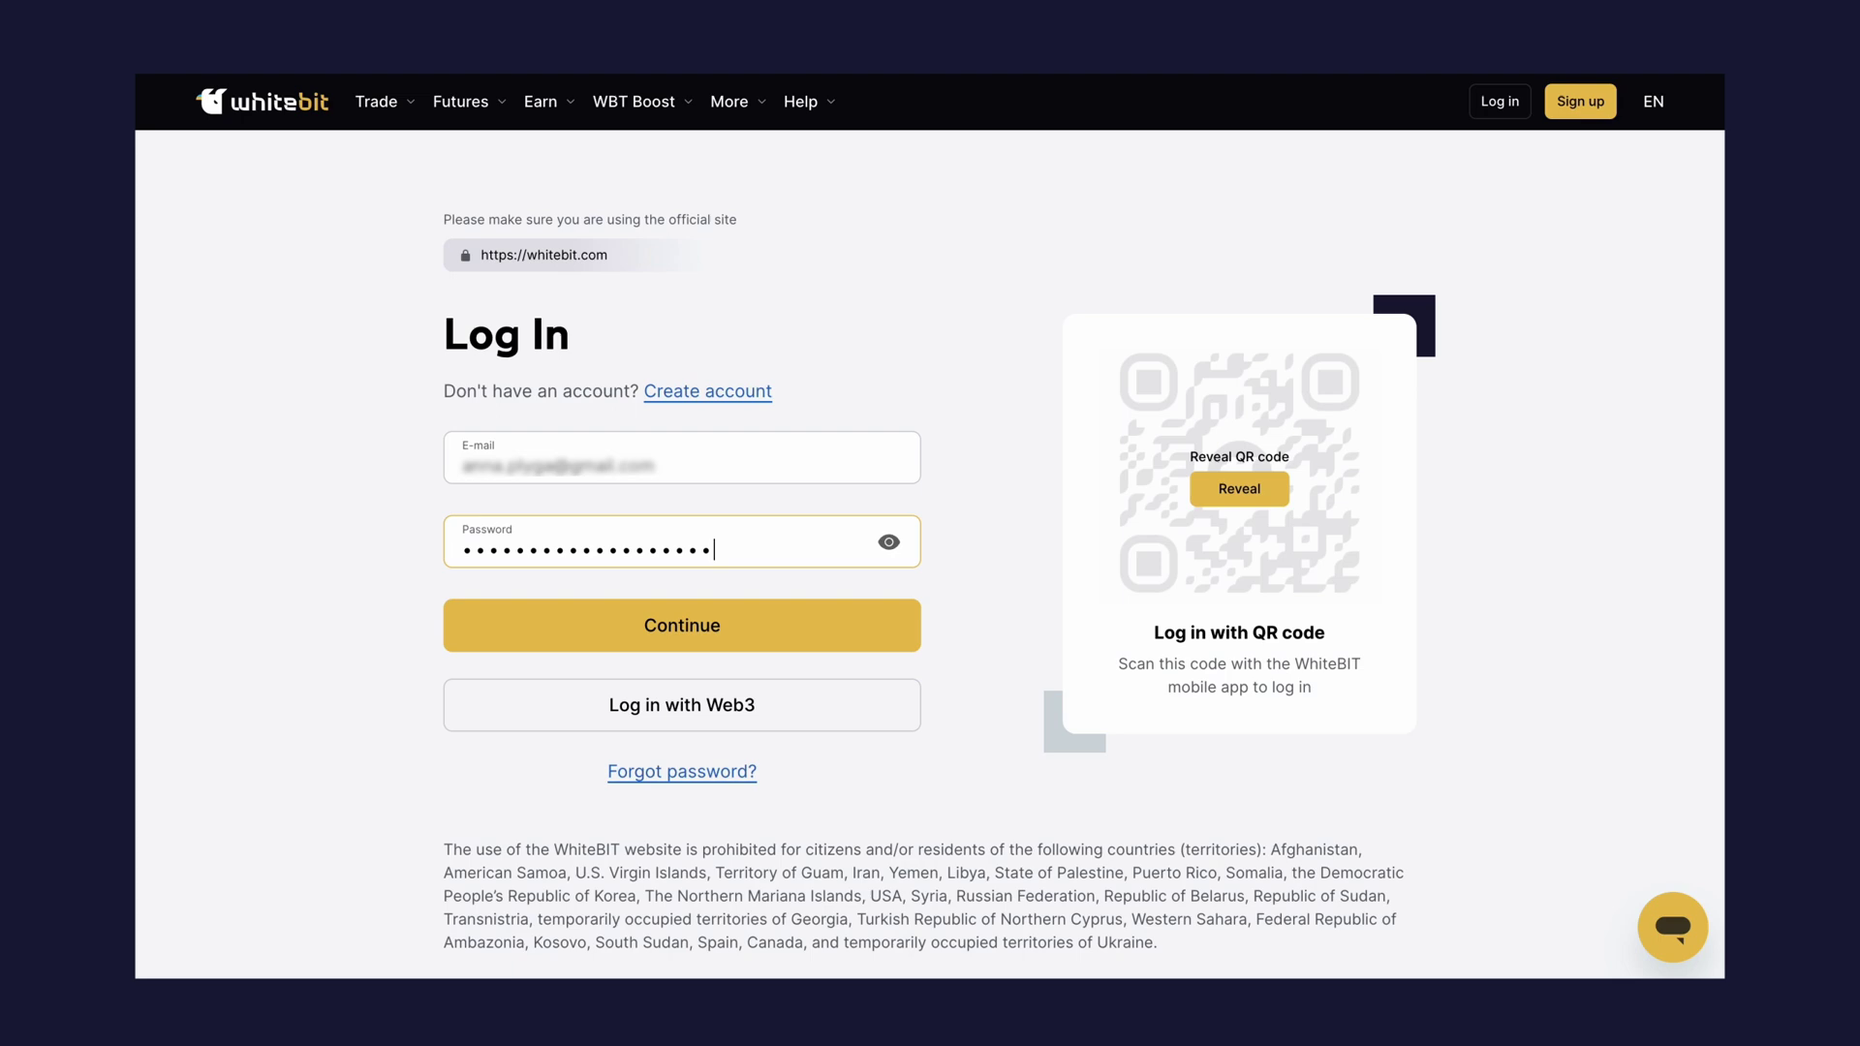
# Submit the WhiteBIT login credentials to proceed to two-factor verification
pyautogui.click(765, 614)
# Finish 2FA login, transfer 25.19 USDT from Main to Trade balance, and open Spot trading
pyautogui.click(766, 618)
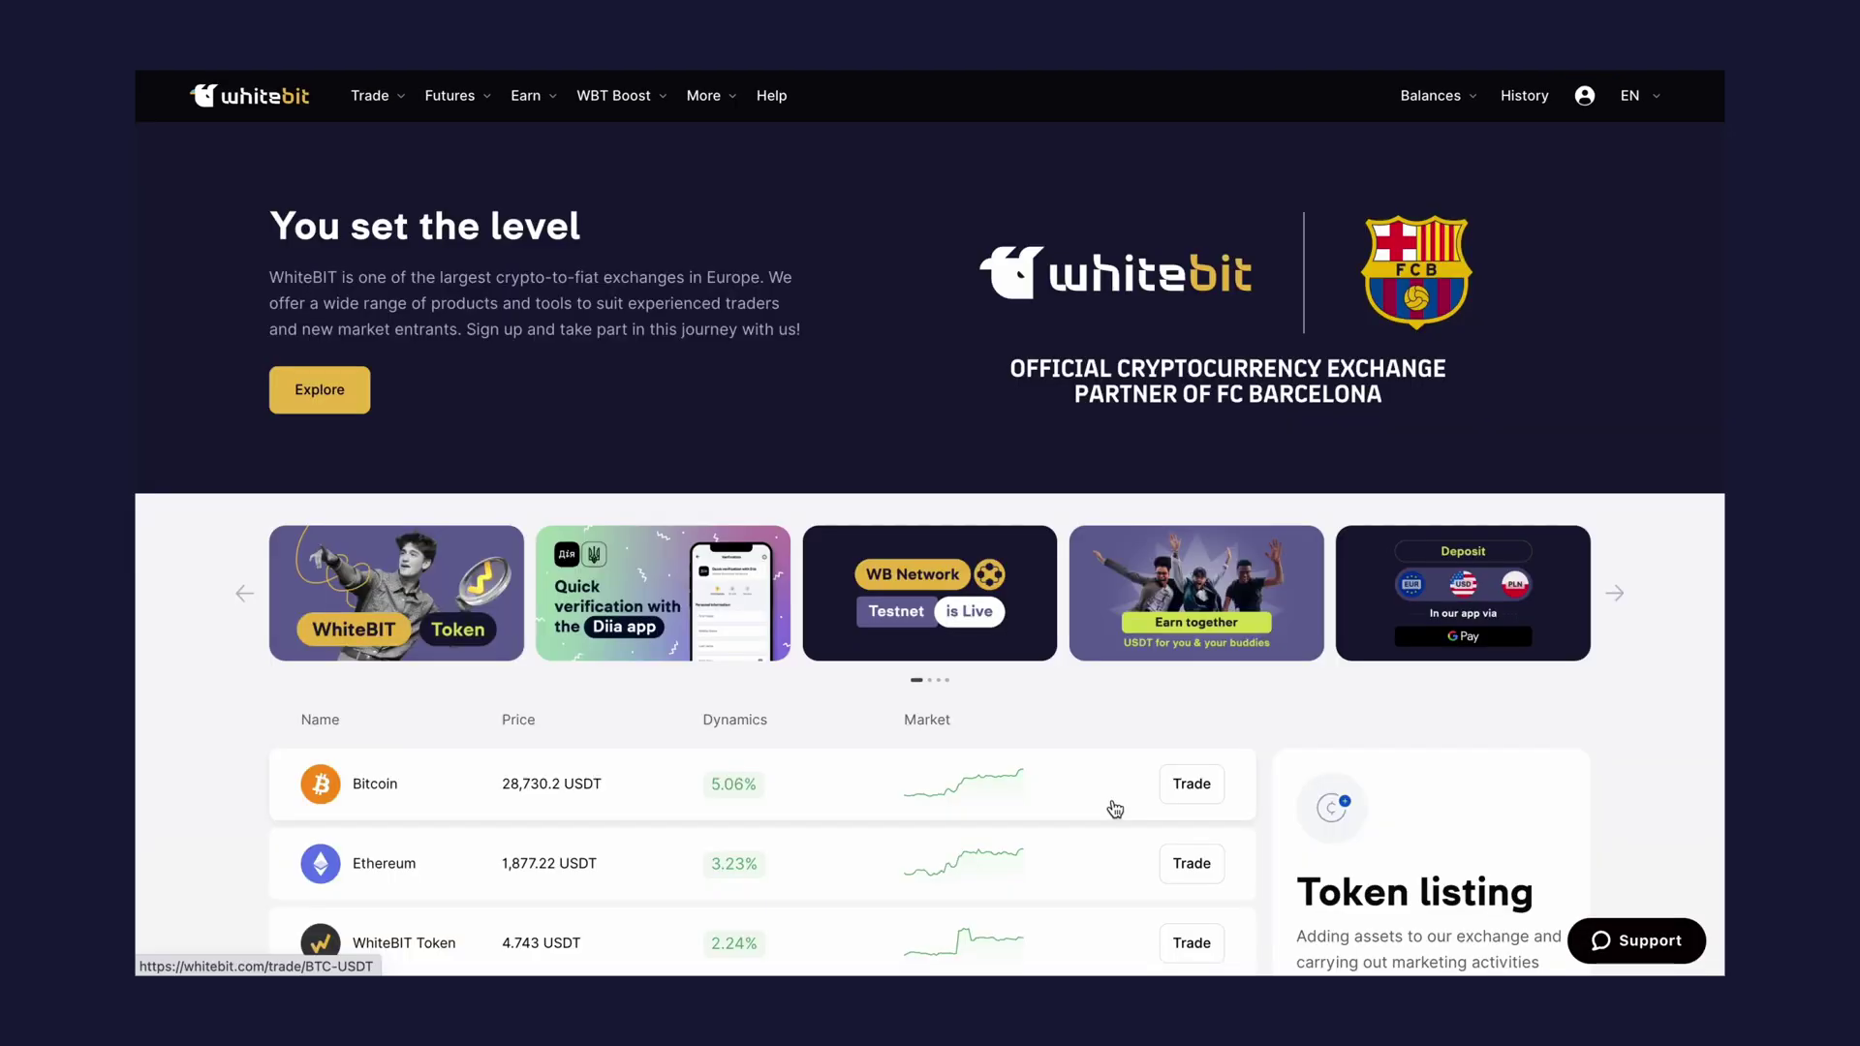
pyautogui.moveTo(1430, 96)
pyautogui.click(1437, 175)
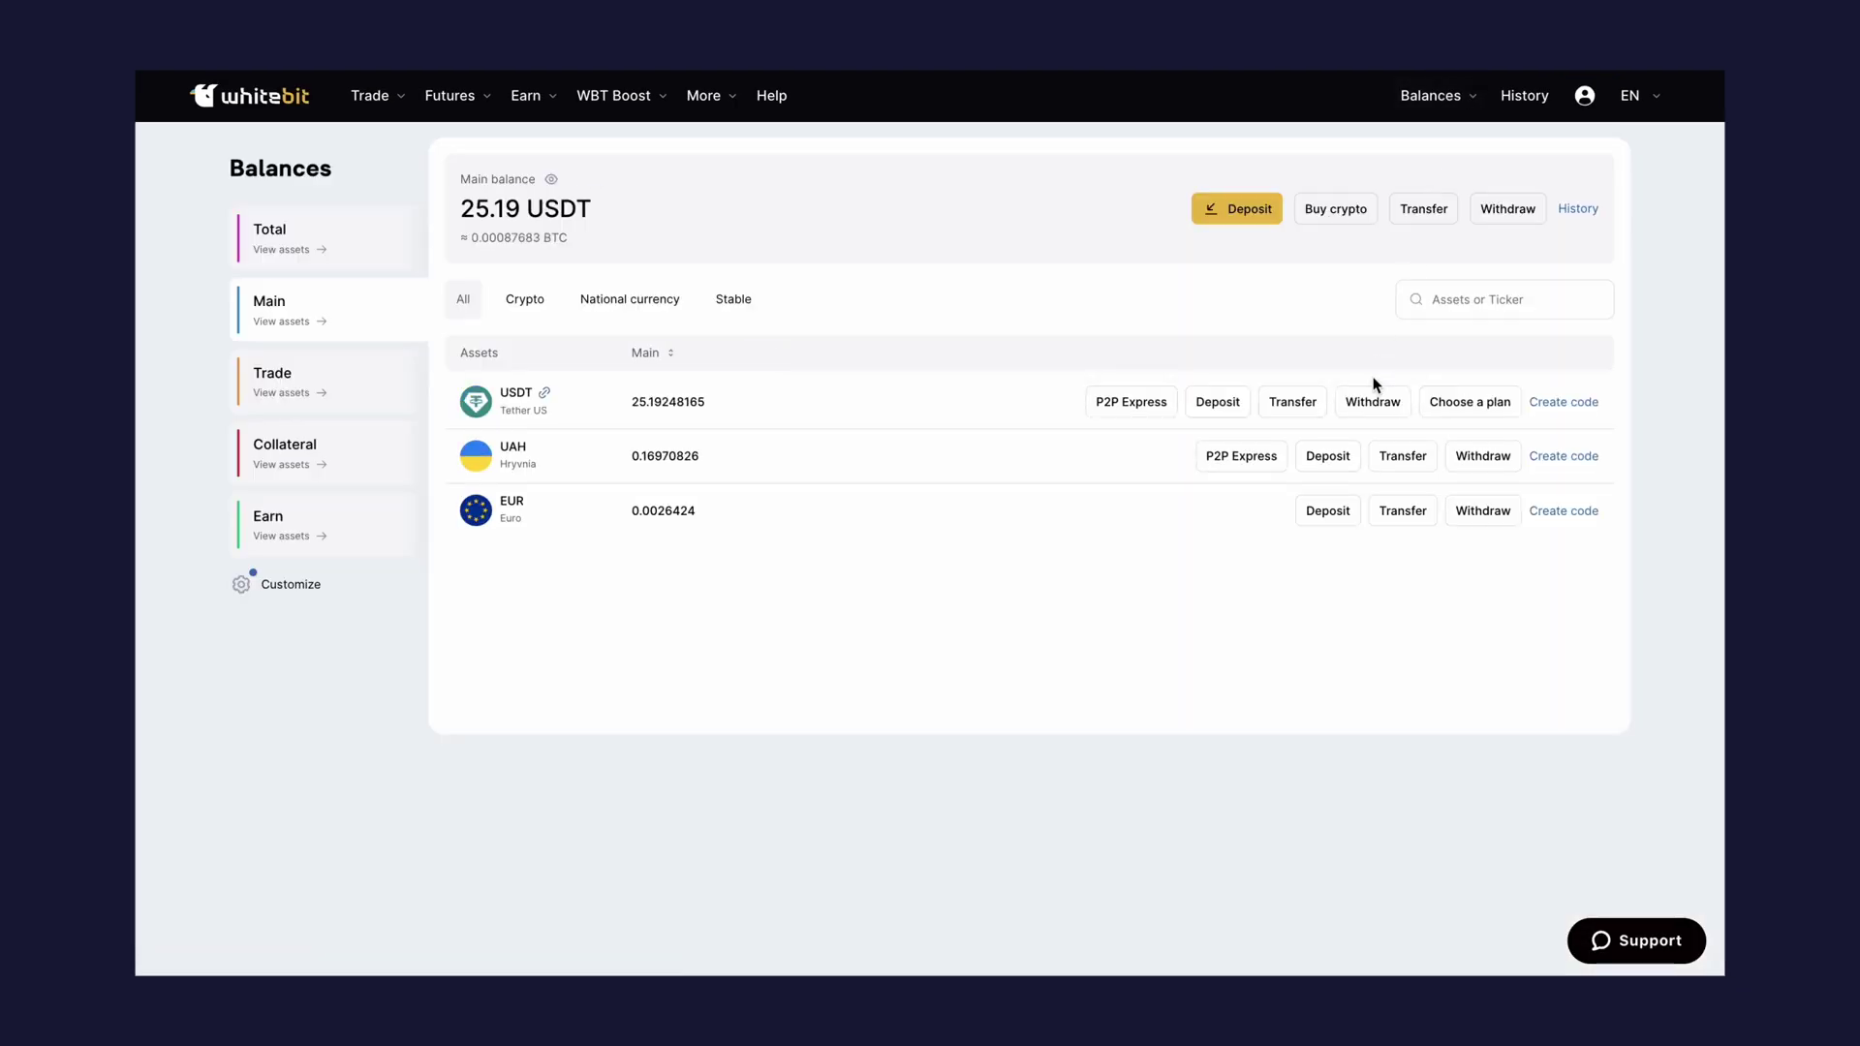
pyautogui.click(1293, 402)
pyautogui.click(888, 682)
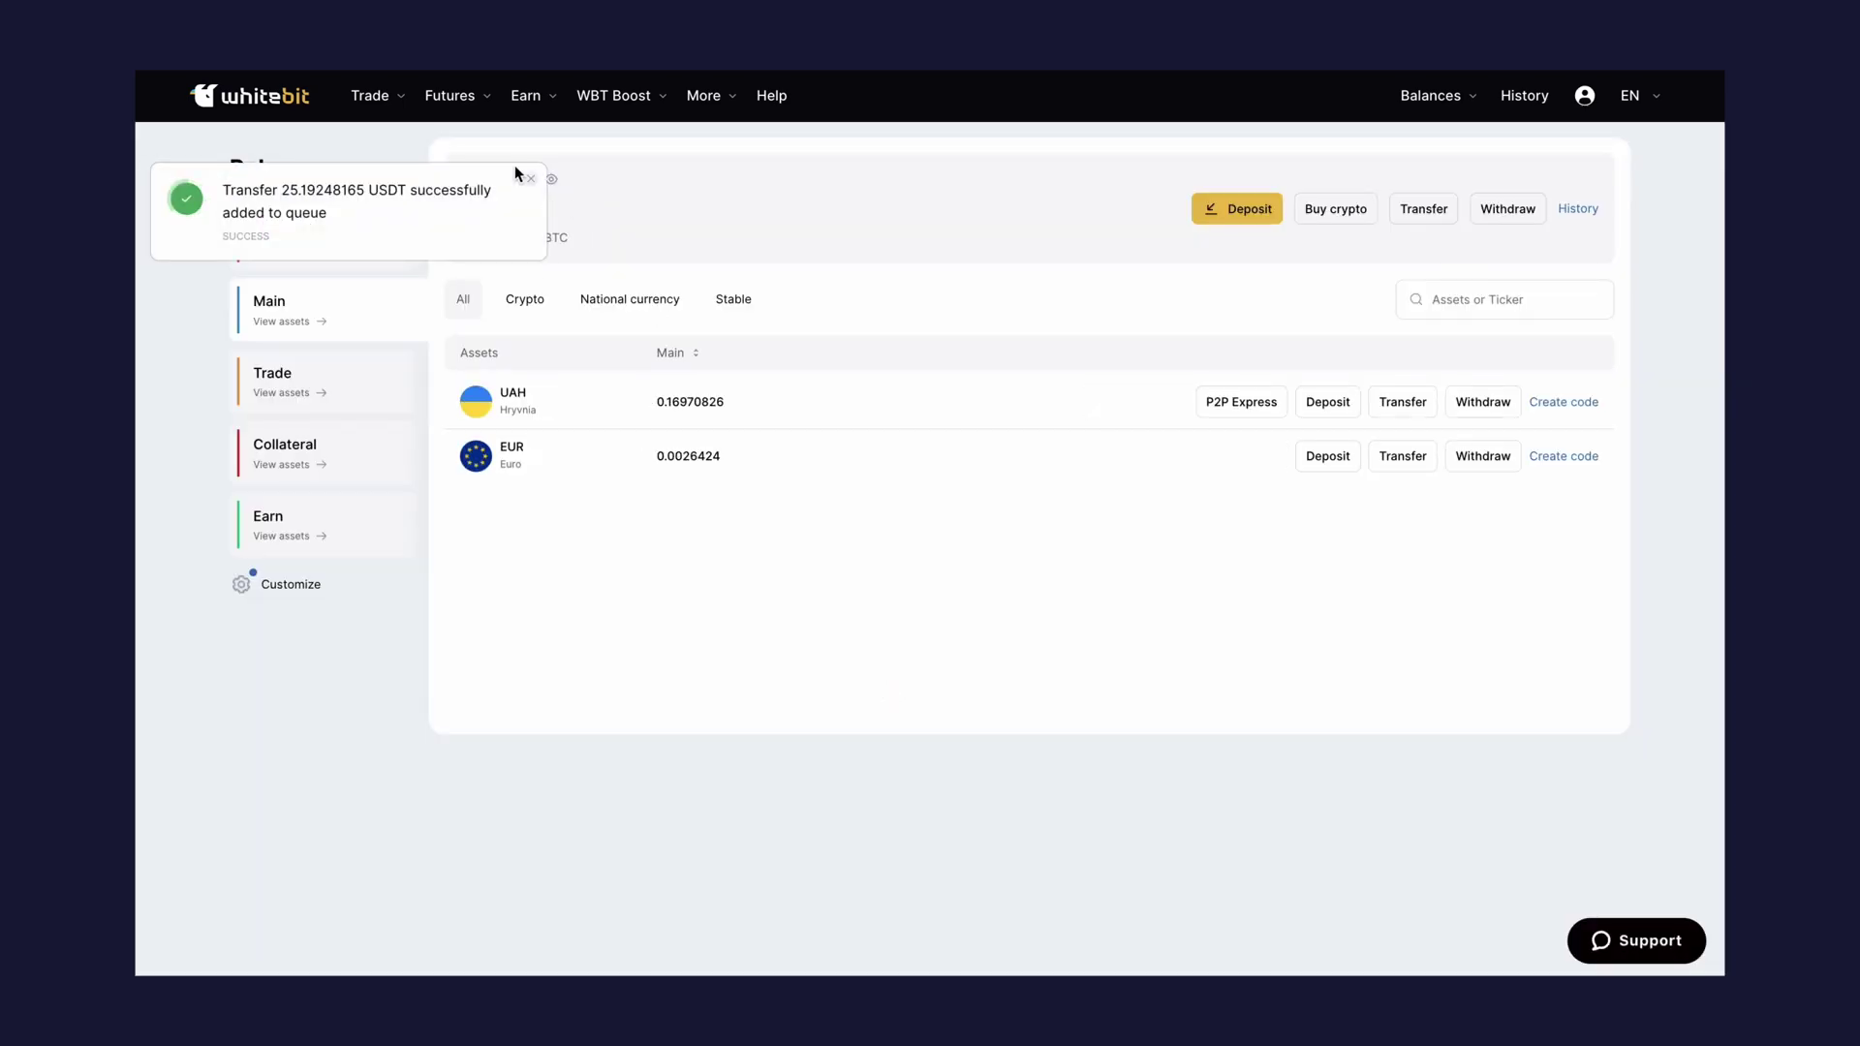
pyautogui.moveTo(371, 95)
pyautogui.click(417, 304)
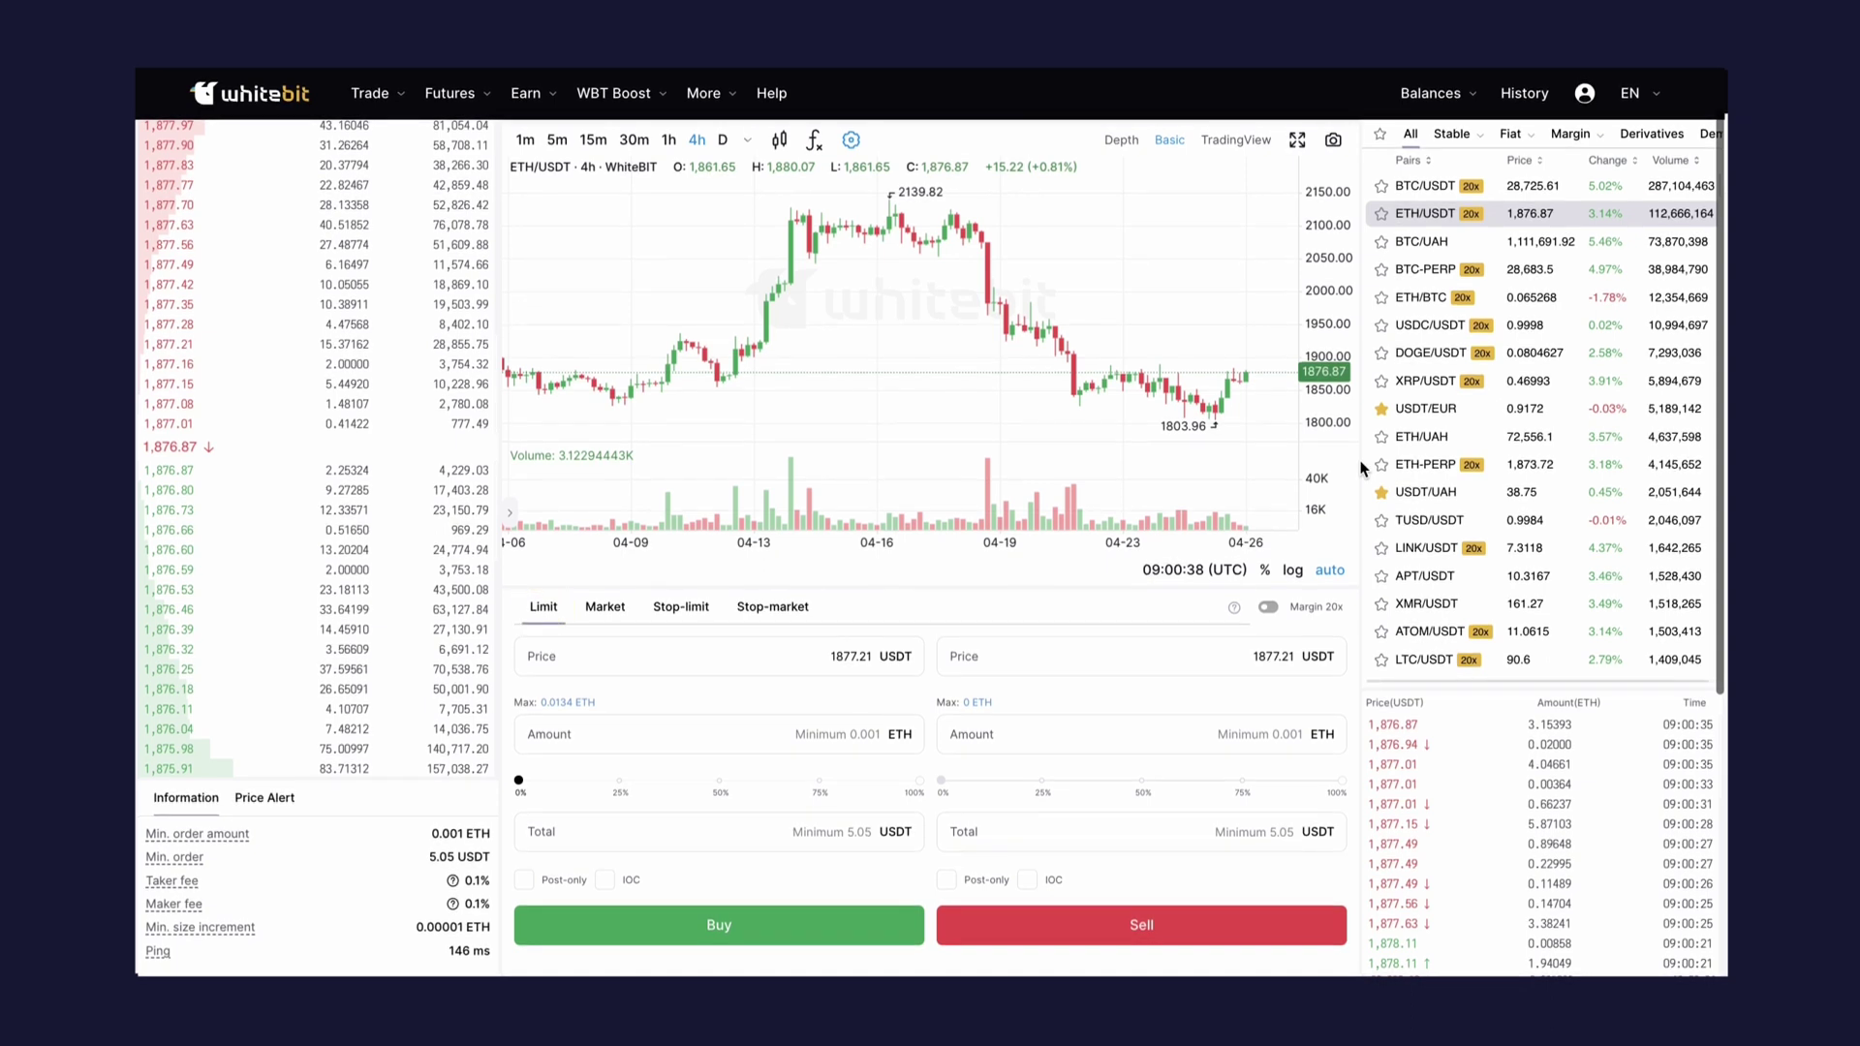
# Place and confirm a limit buy of the maximum 0.01341 ETH at 1875.50 USDT
pyautogui.click(857, 655)
pyautogui.moveTo(872, 656); pyautogui.dragTo(850, 658)
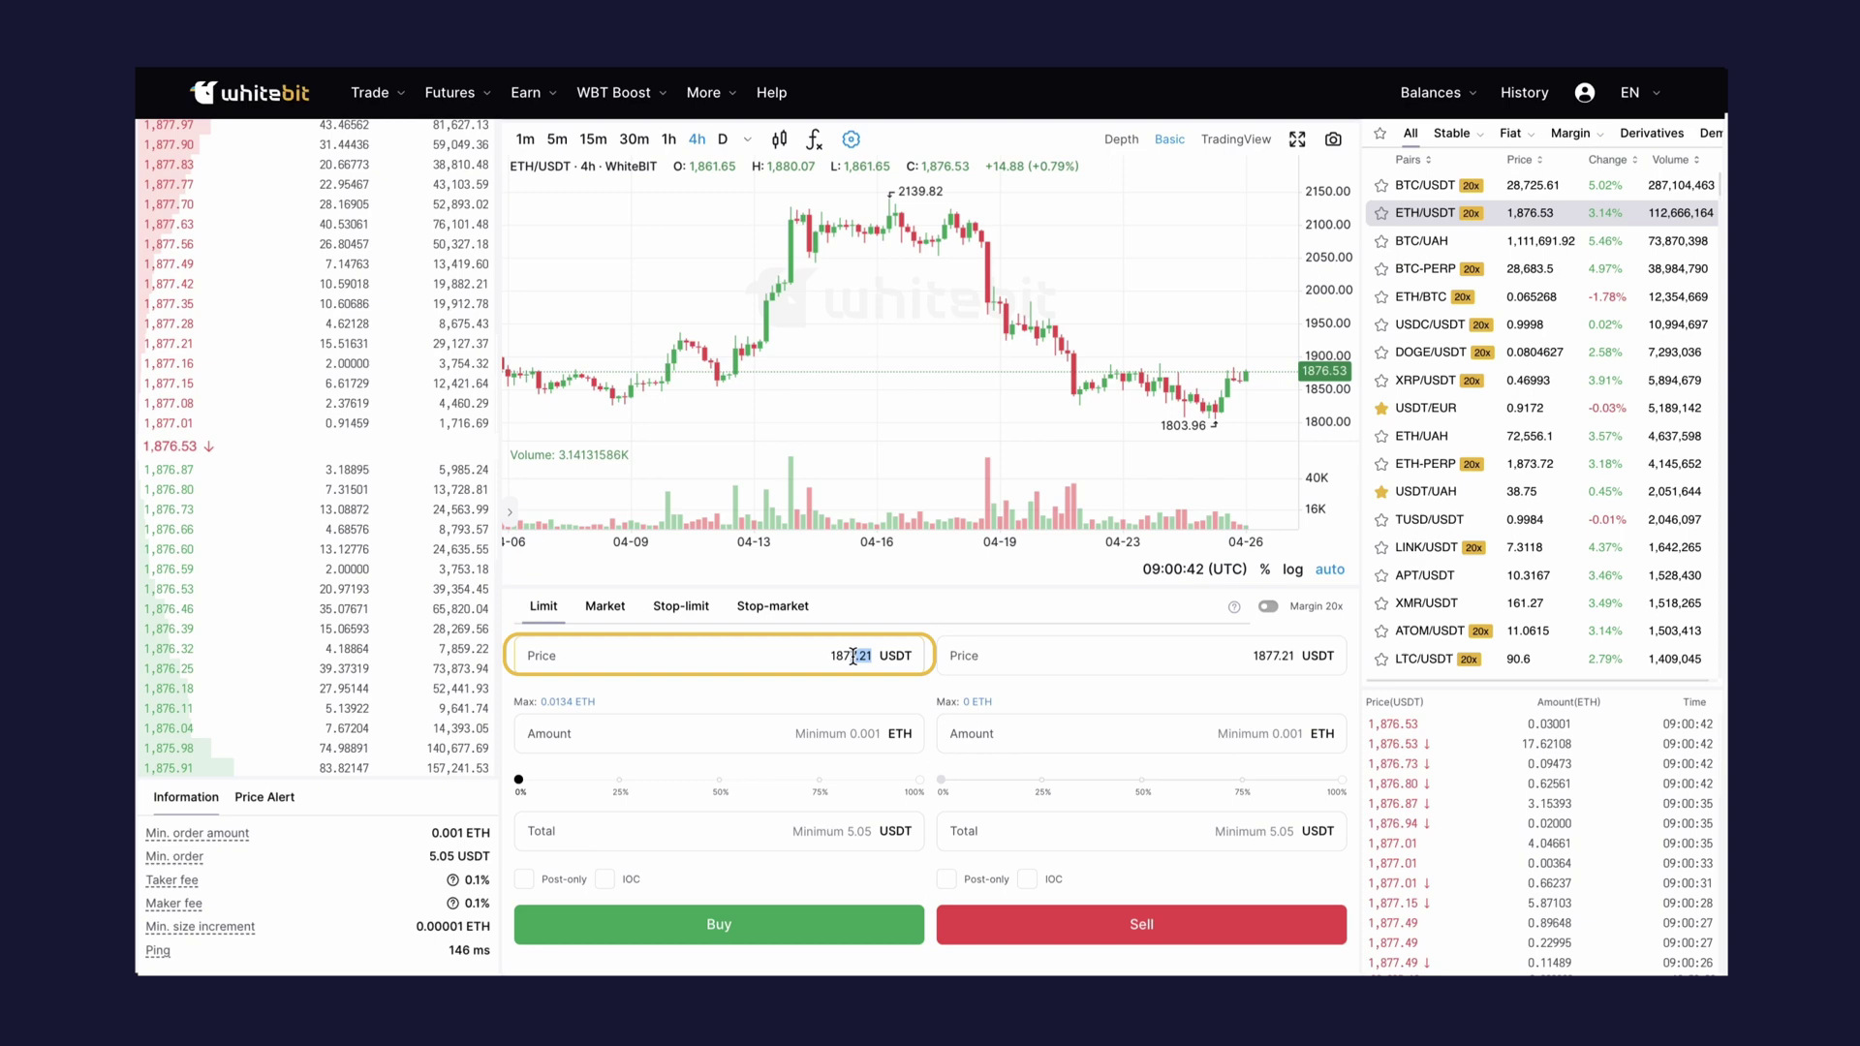
pyautogui.write('5')
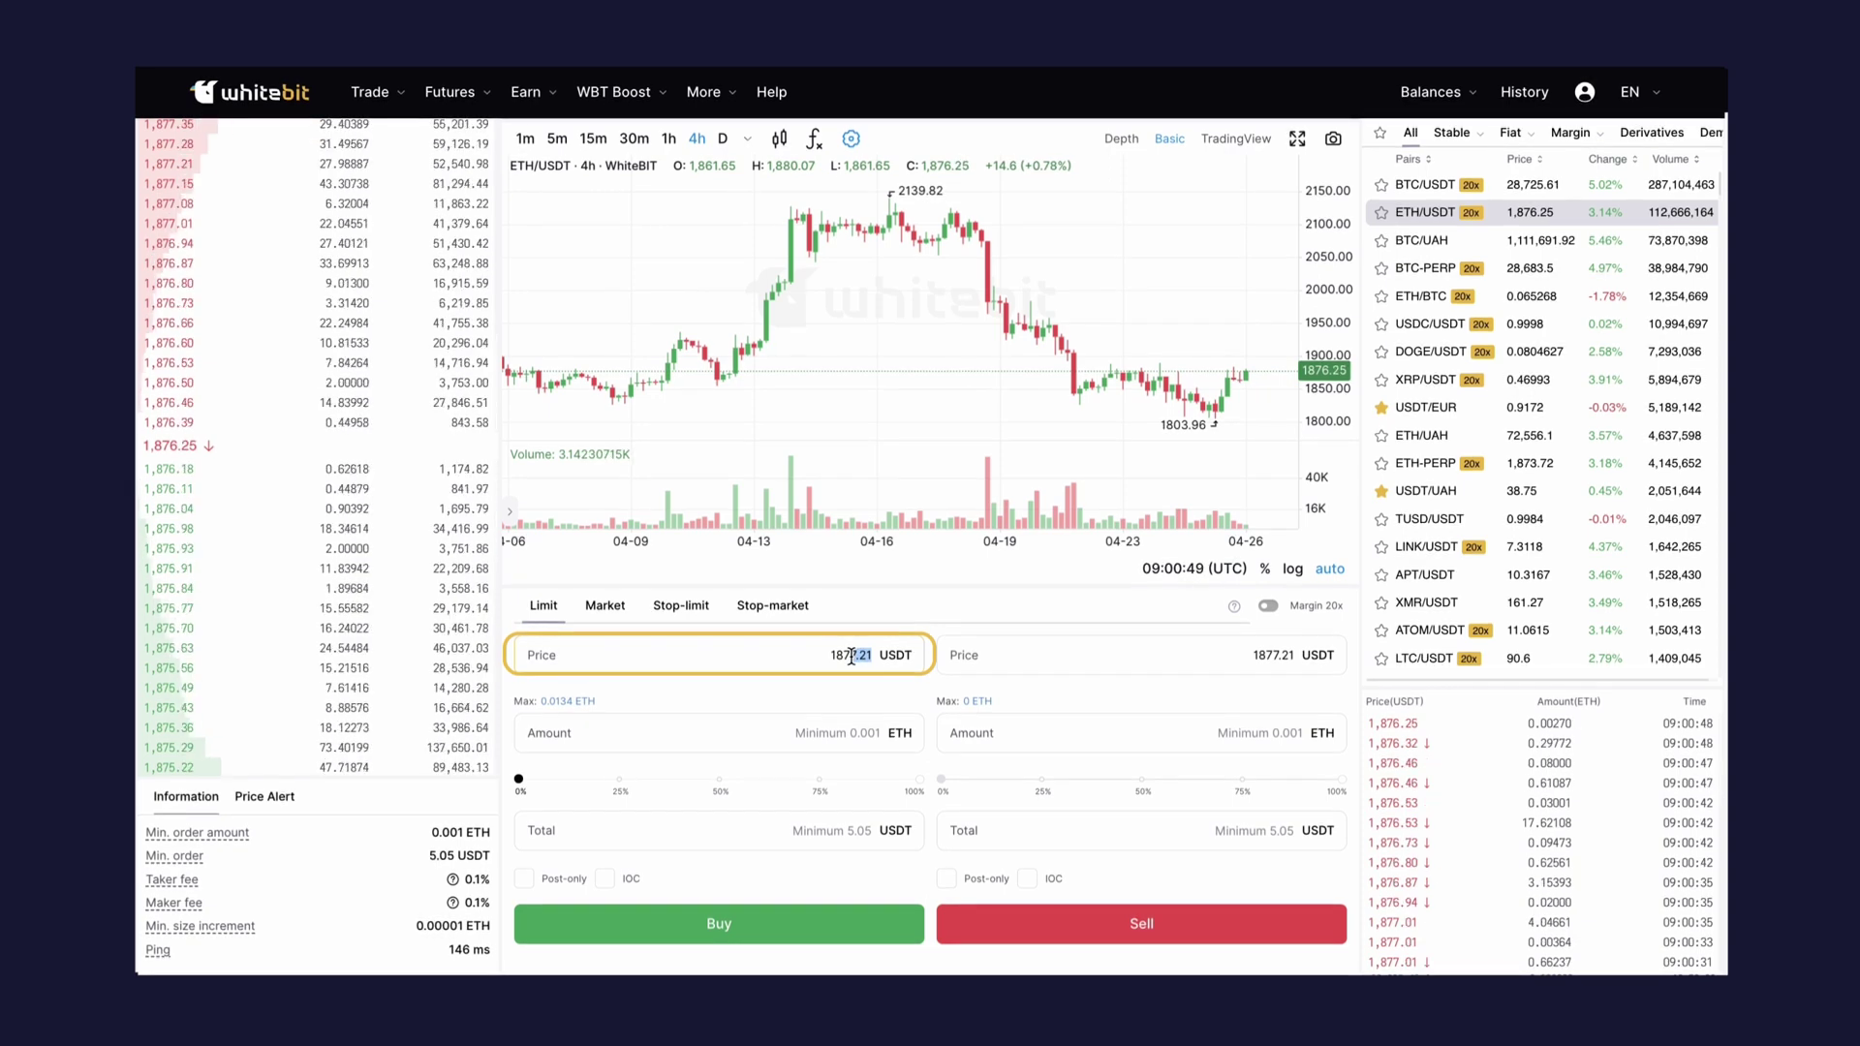
pyautogui.write('.')
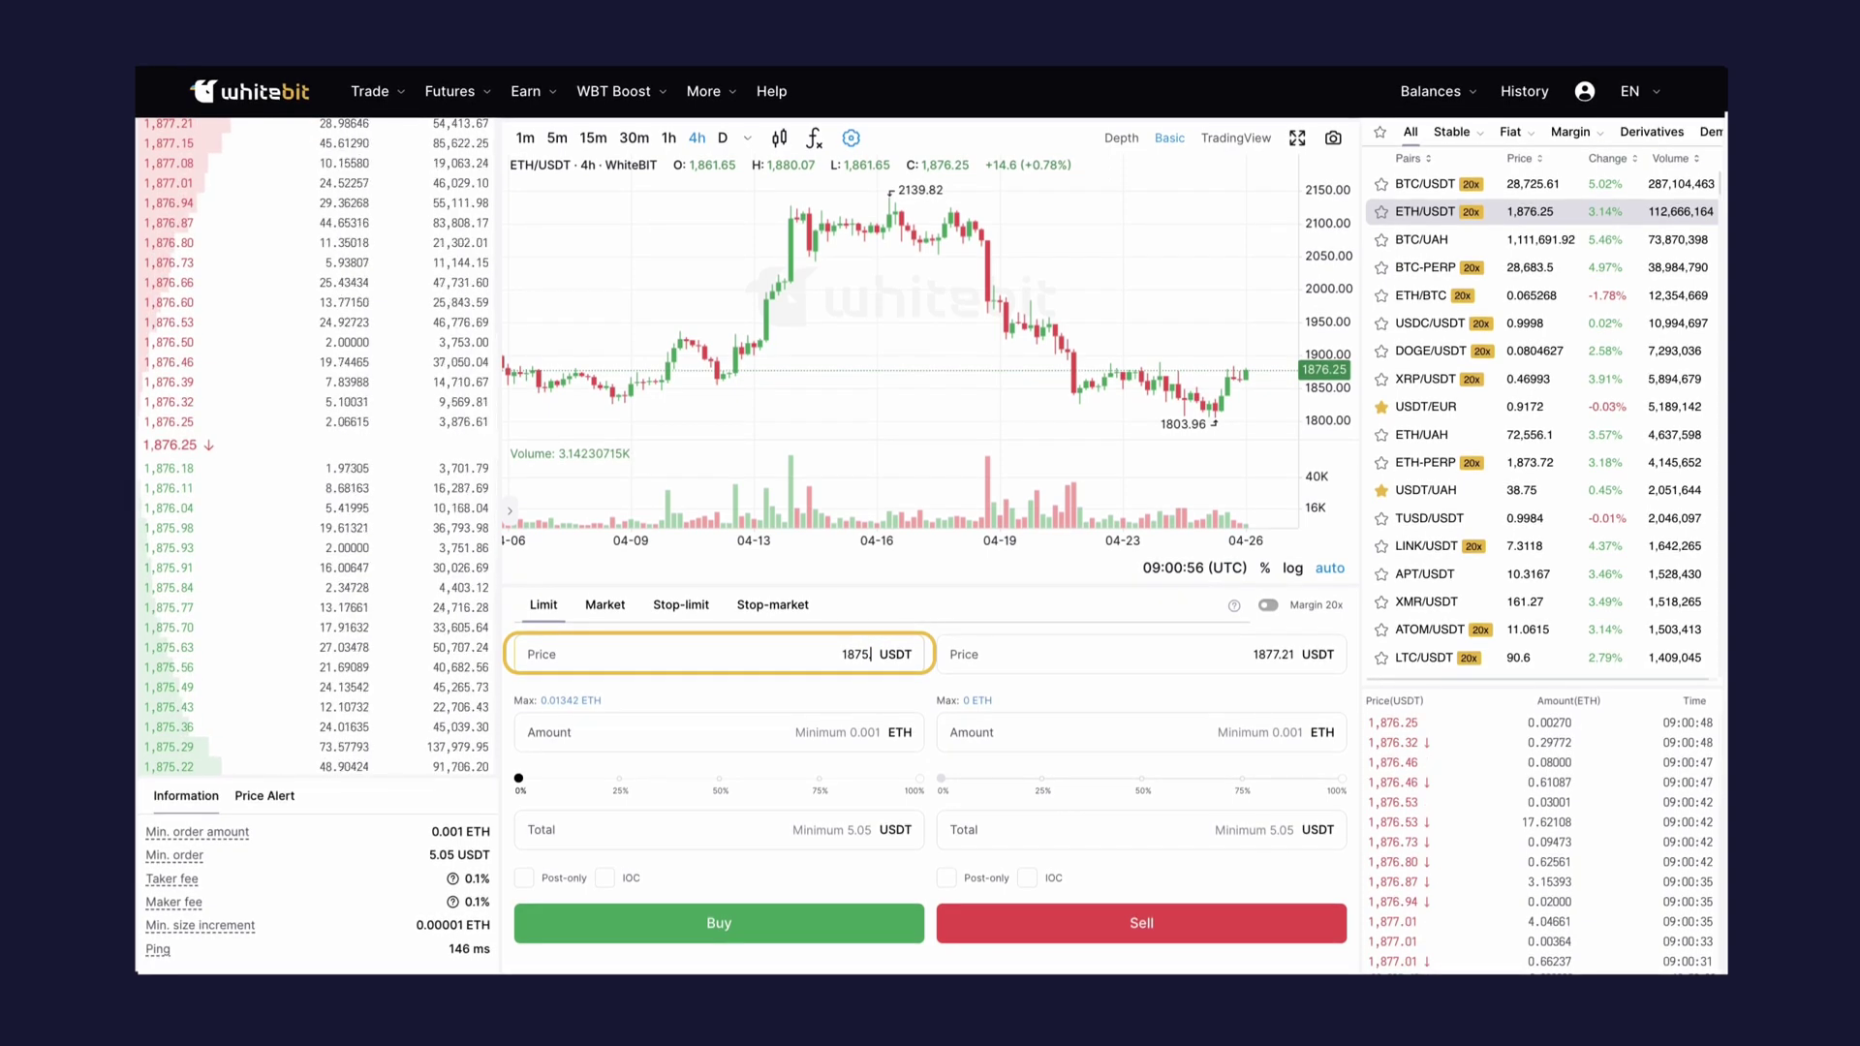
pyautogui.write('50')
pyautogui.click(679, 709)
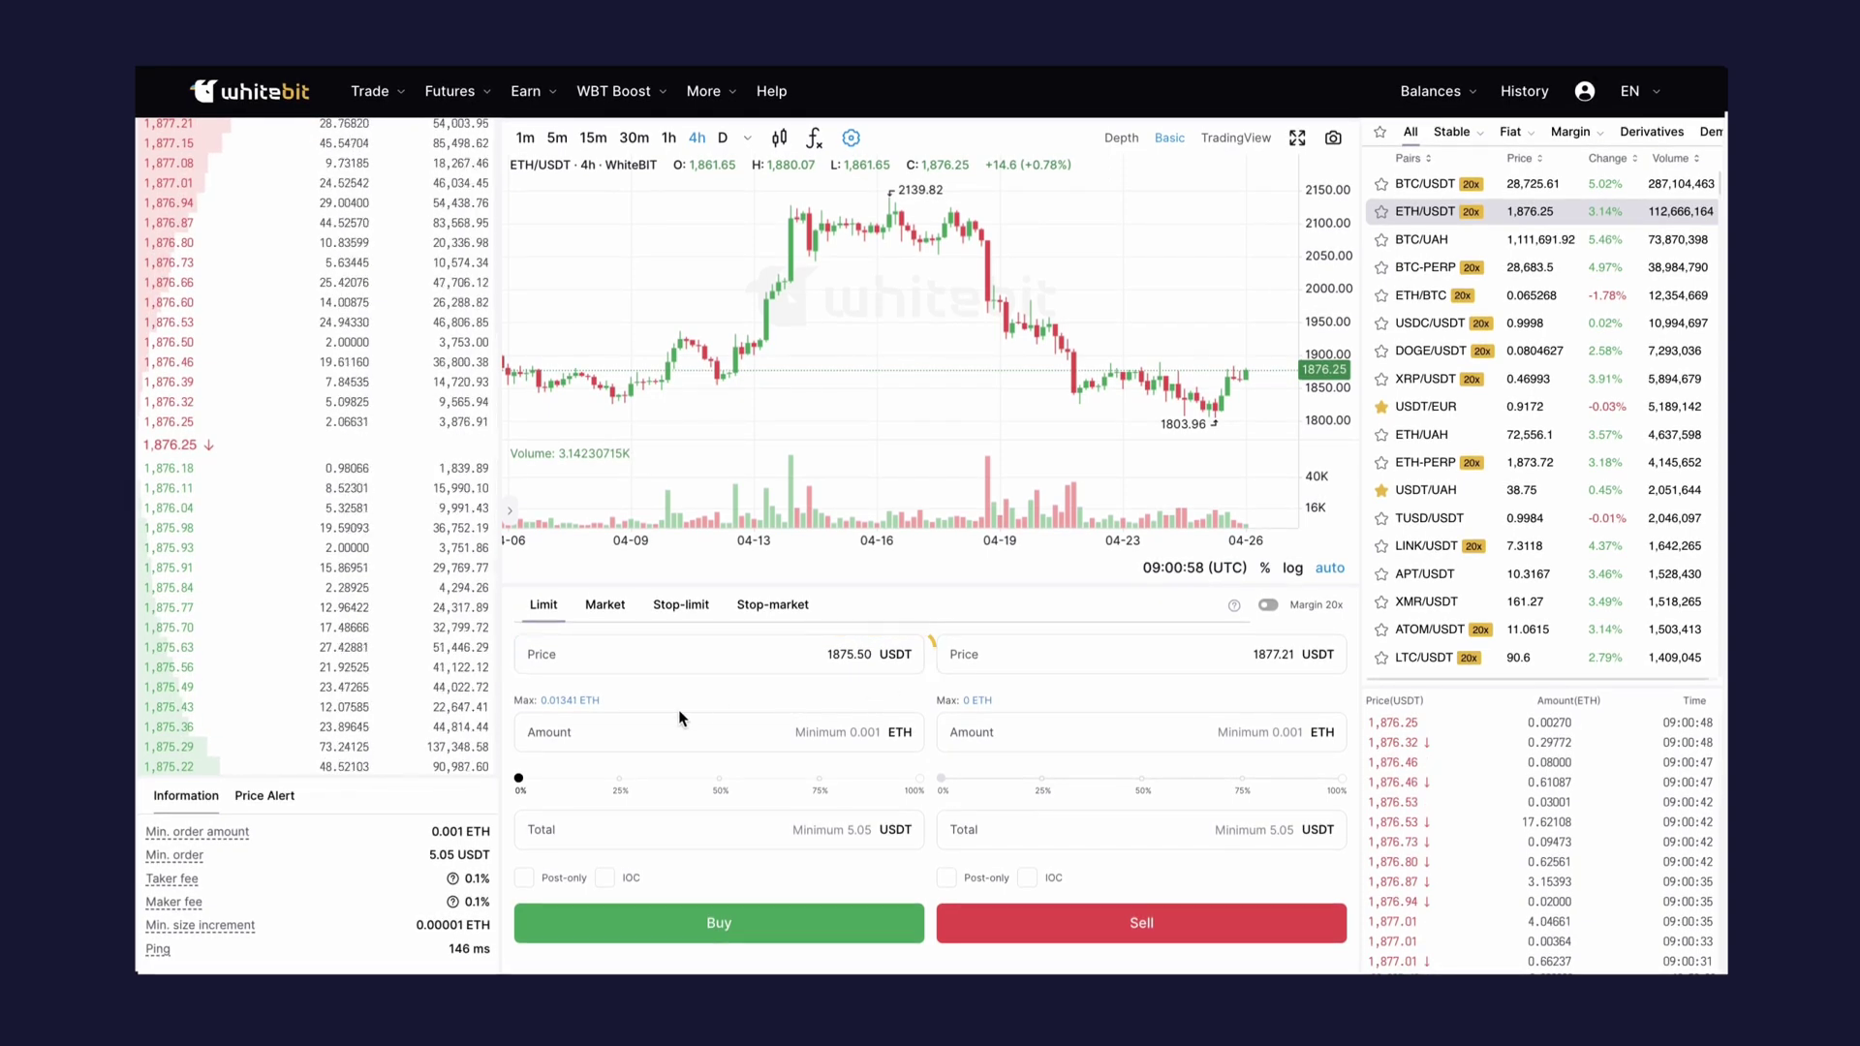
pyautogui.click(590, 706)
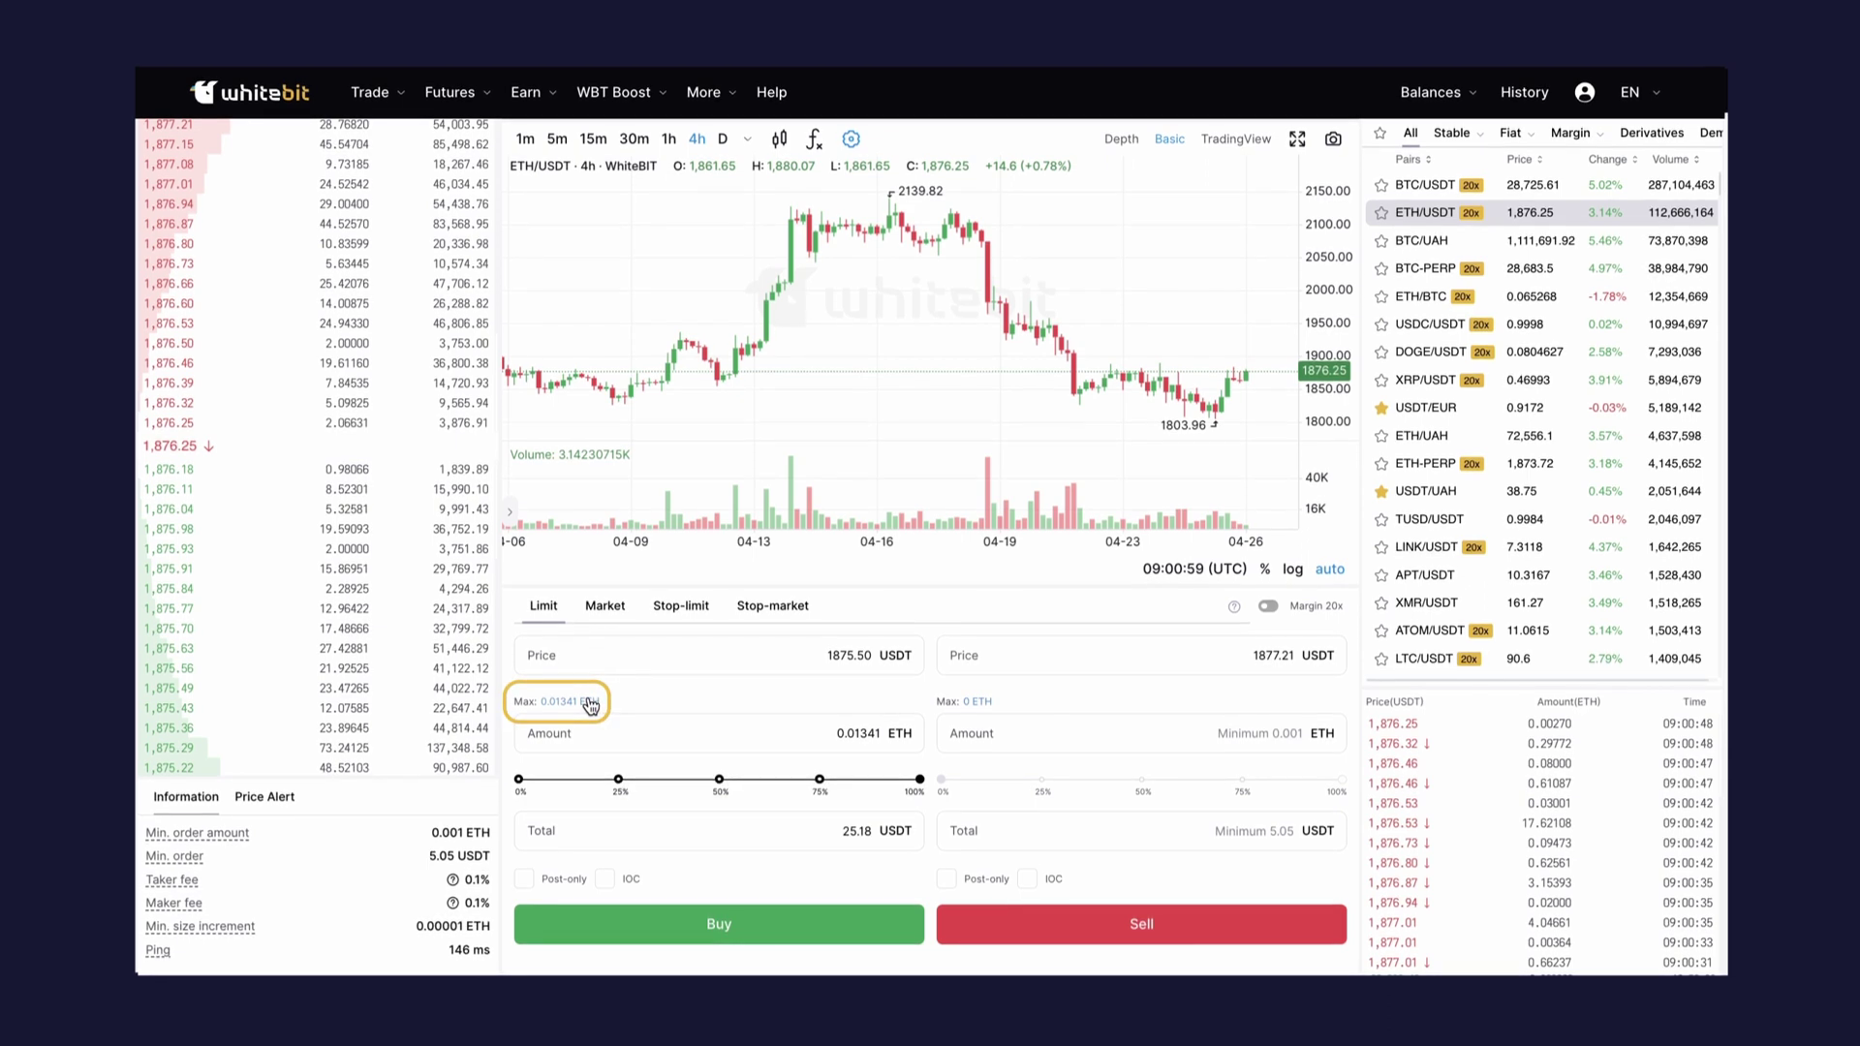
pyautogui.click(698, 926)
pyautogui.click(699, 925)
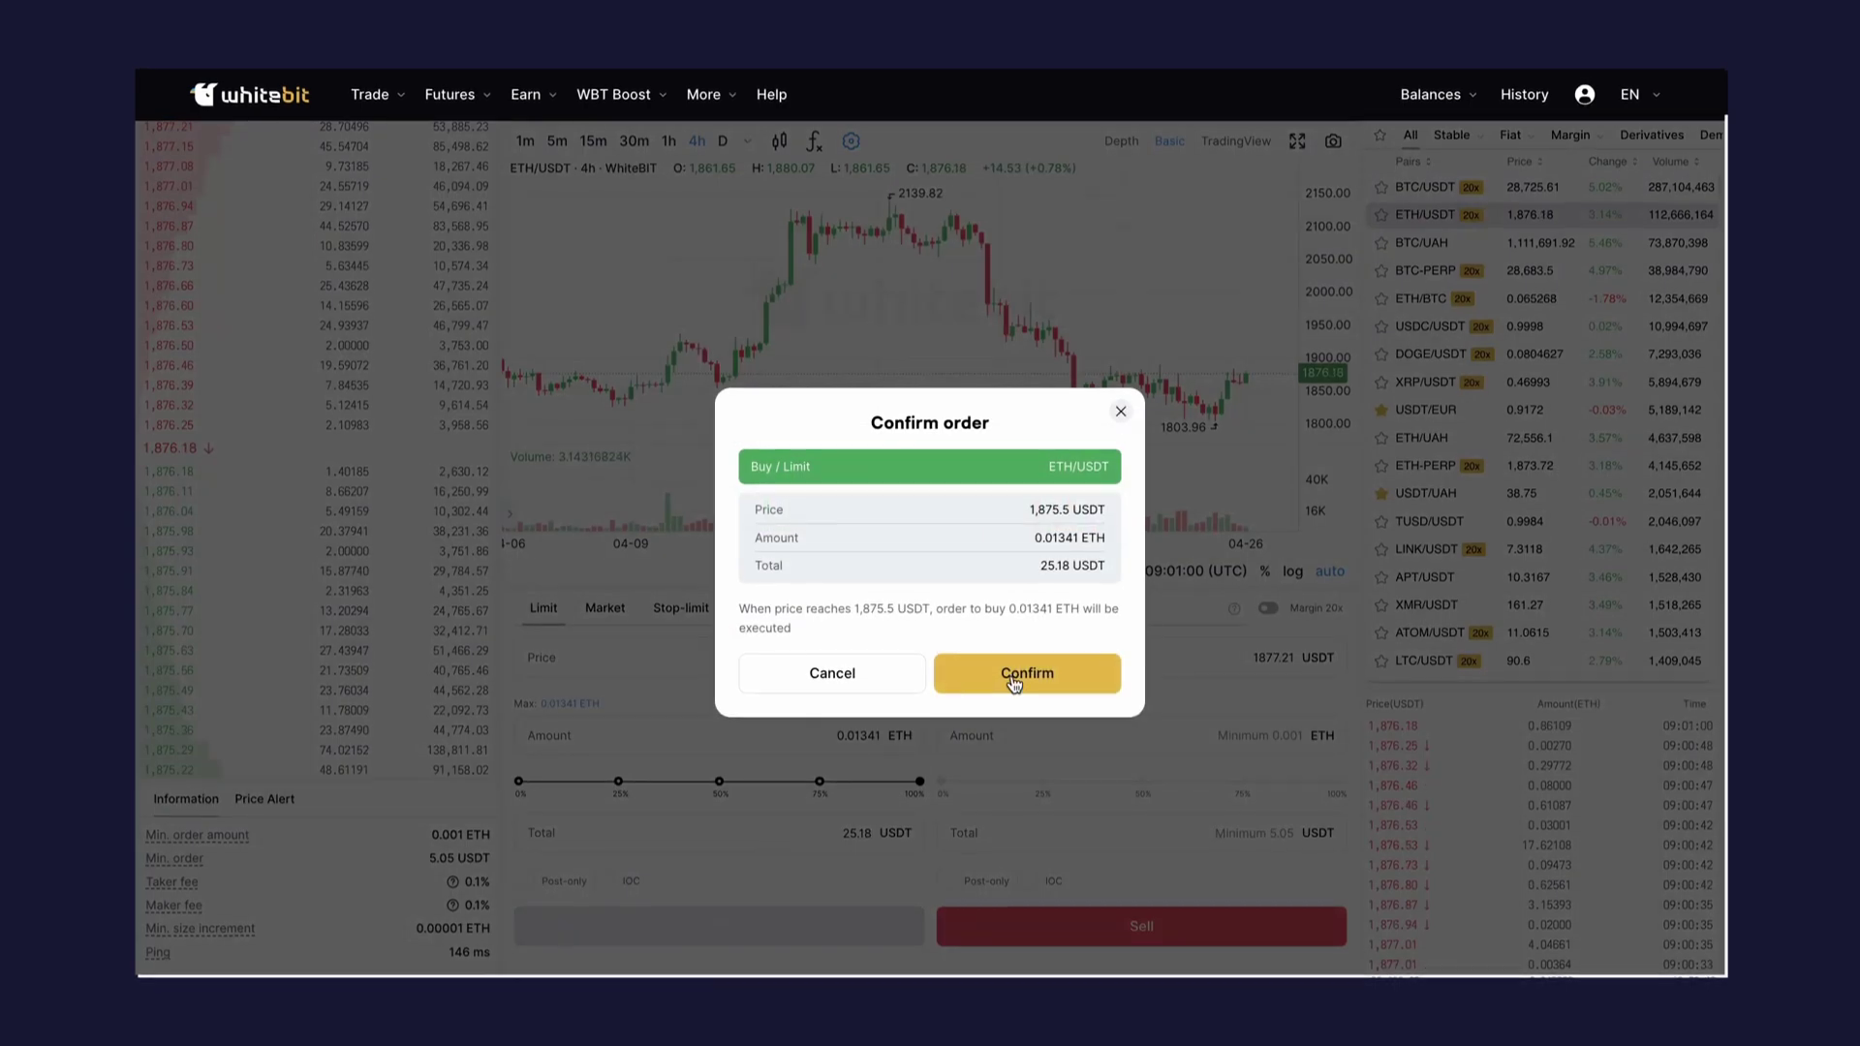
pyautogui.click(1045, 672)
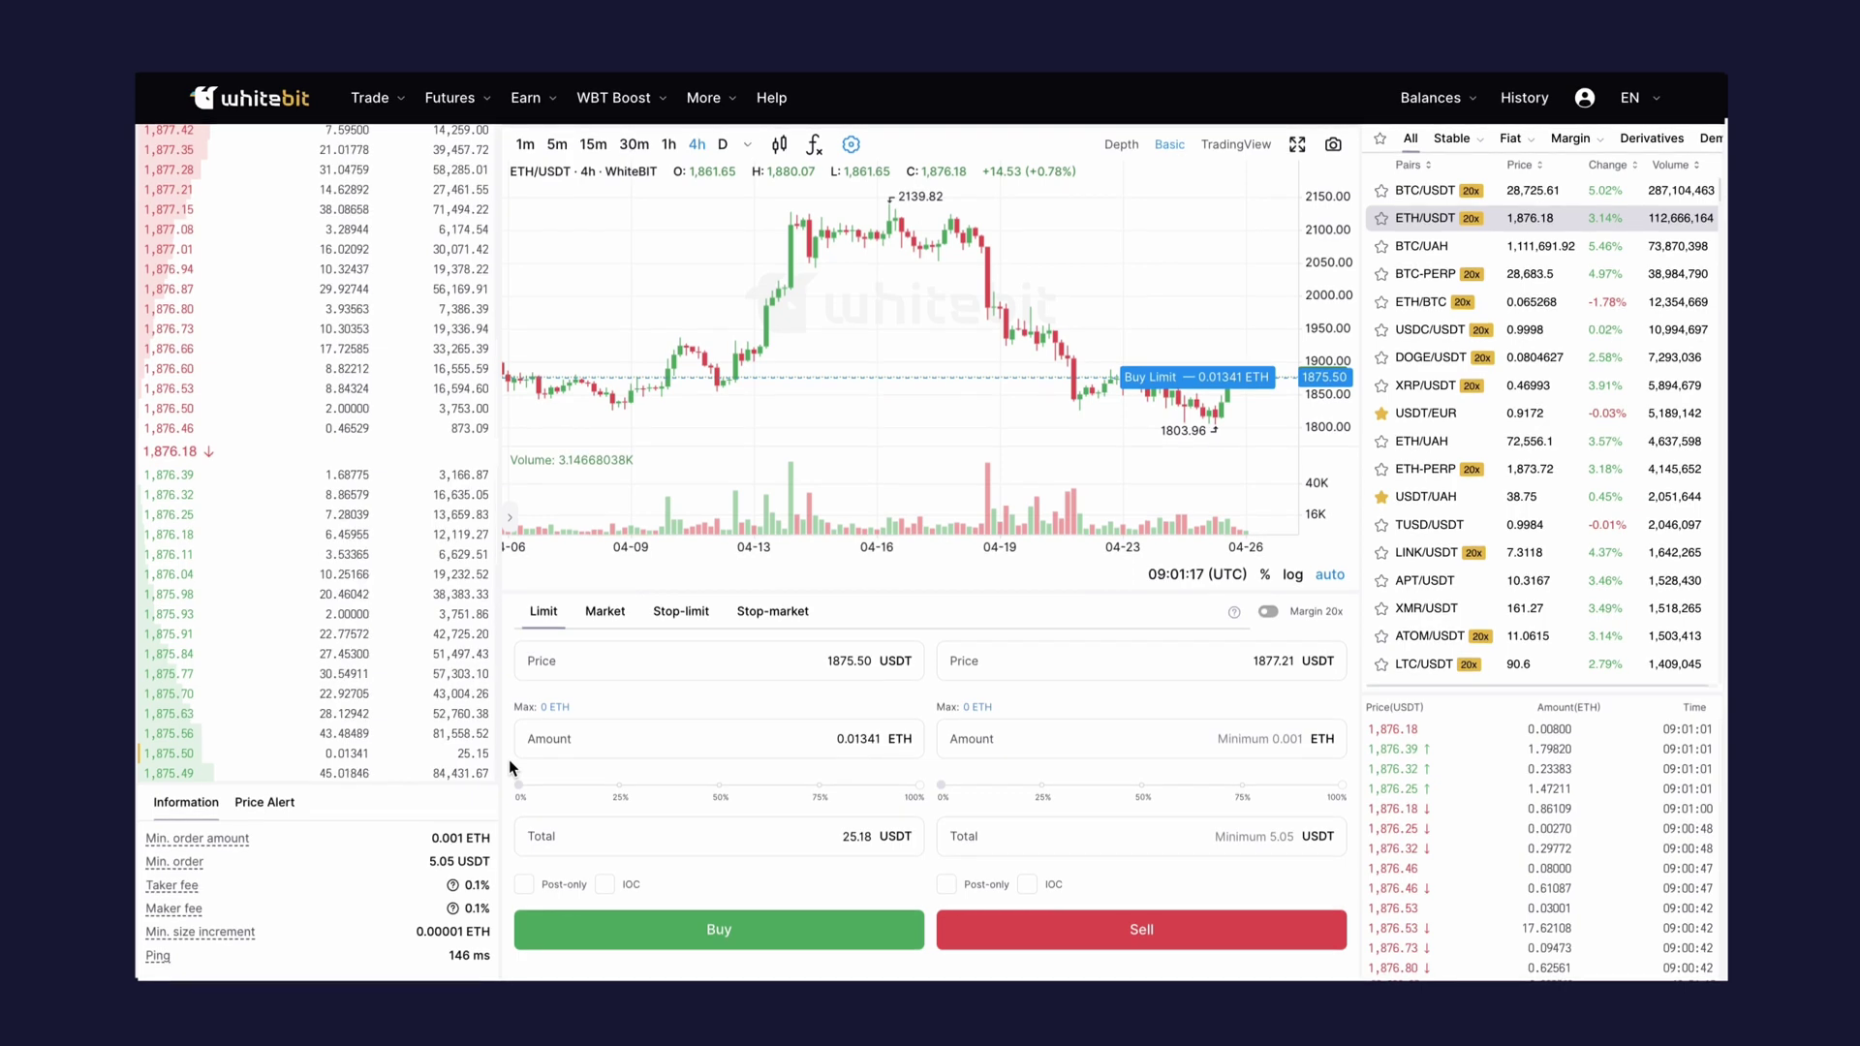
pyautogui.scroll(-3, 509, 758)
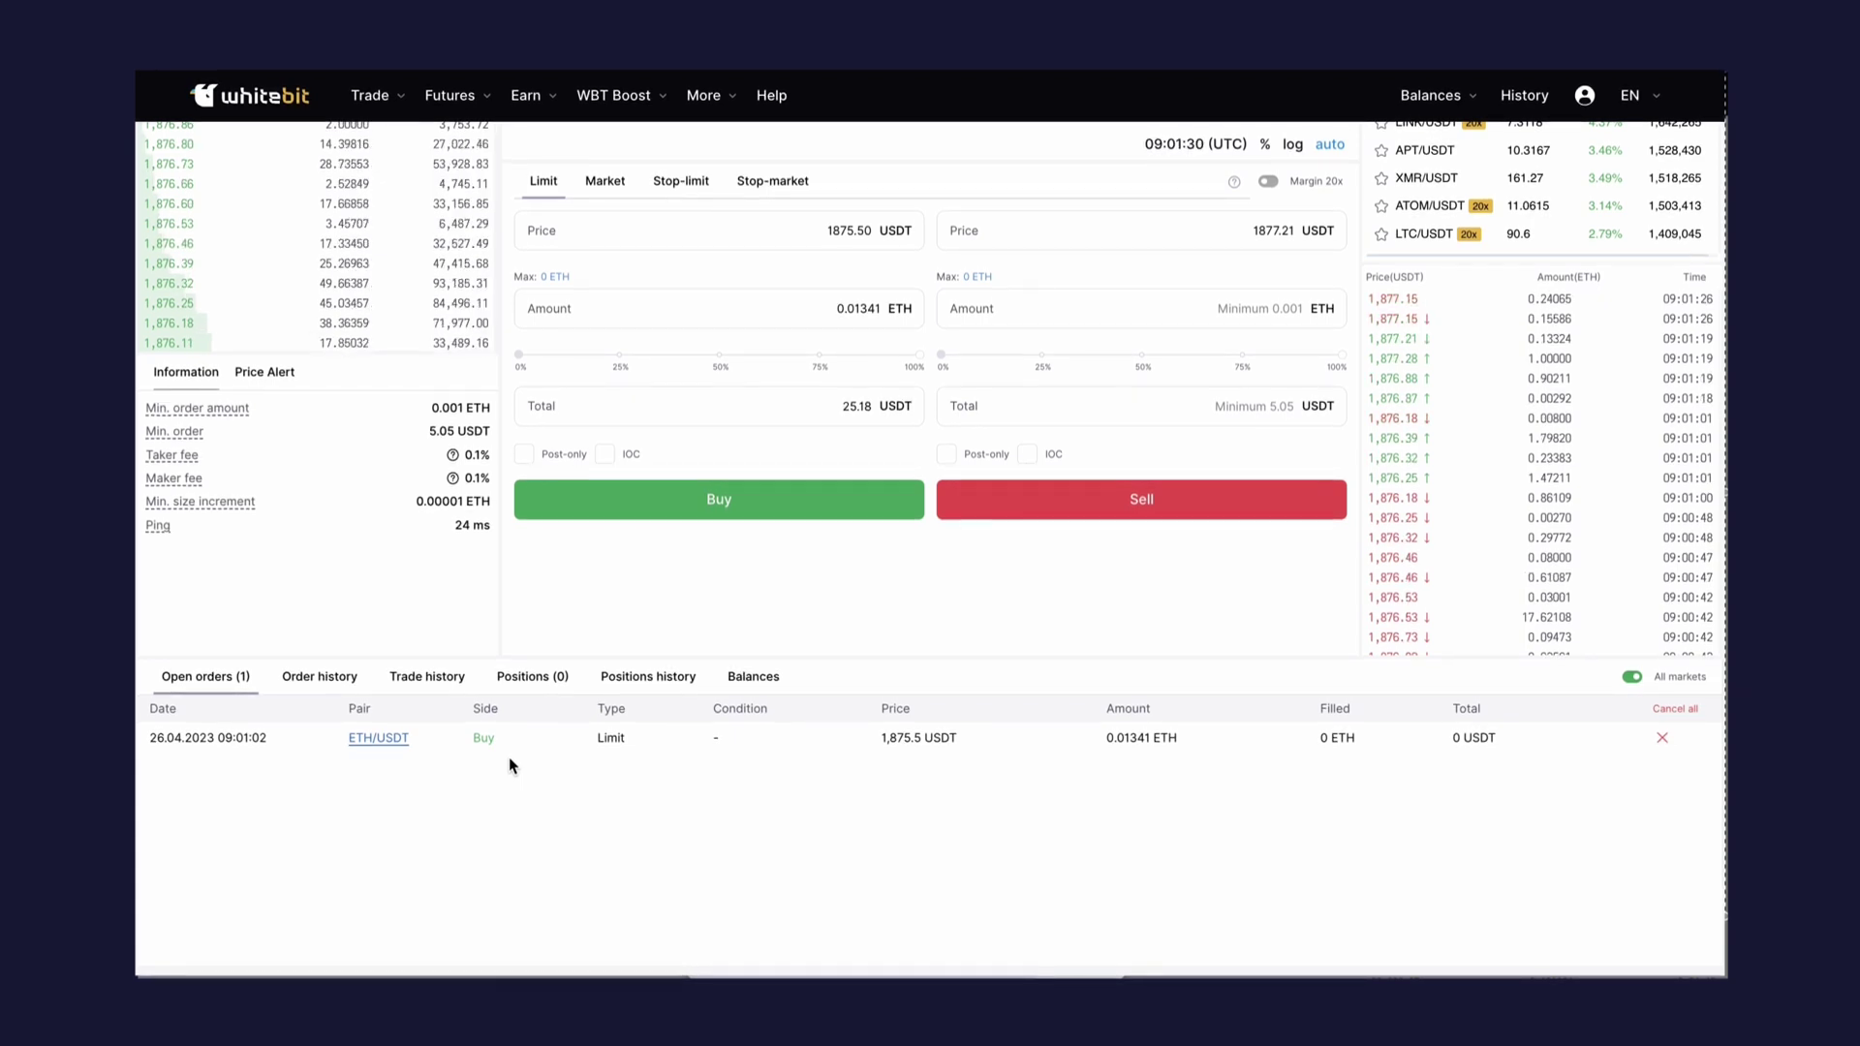
# Cancel the open 0.01341 ETH limit buy order on ETH/USDT
pyautogui.click(1657, 745)
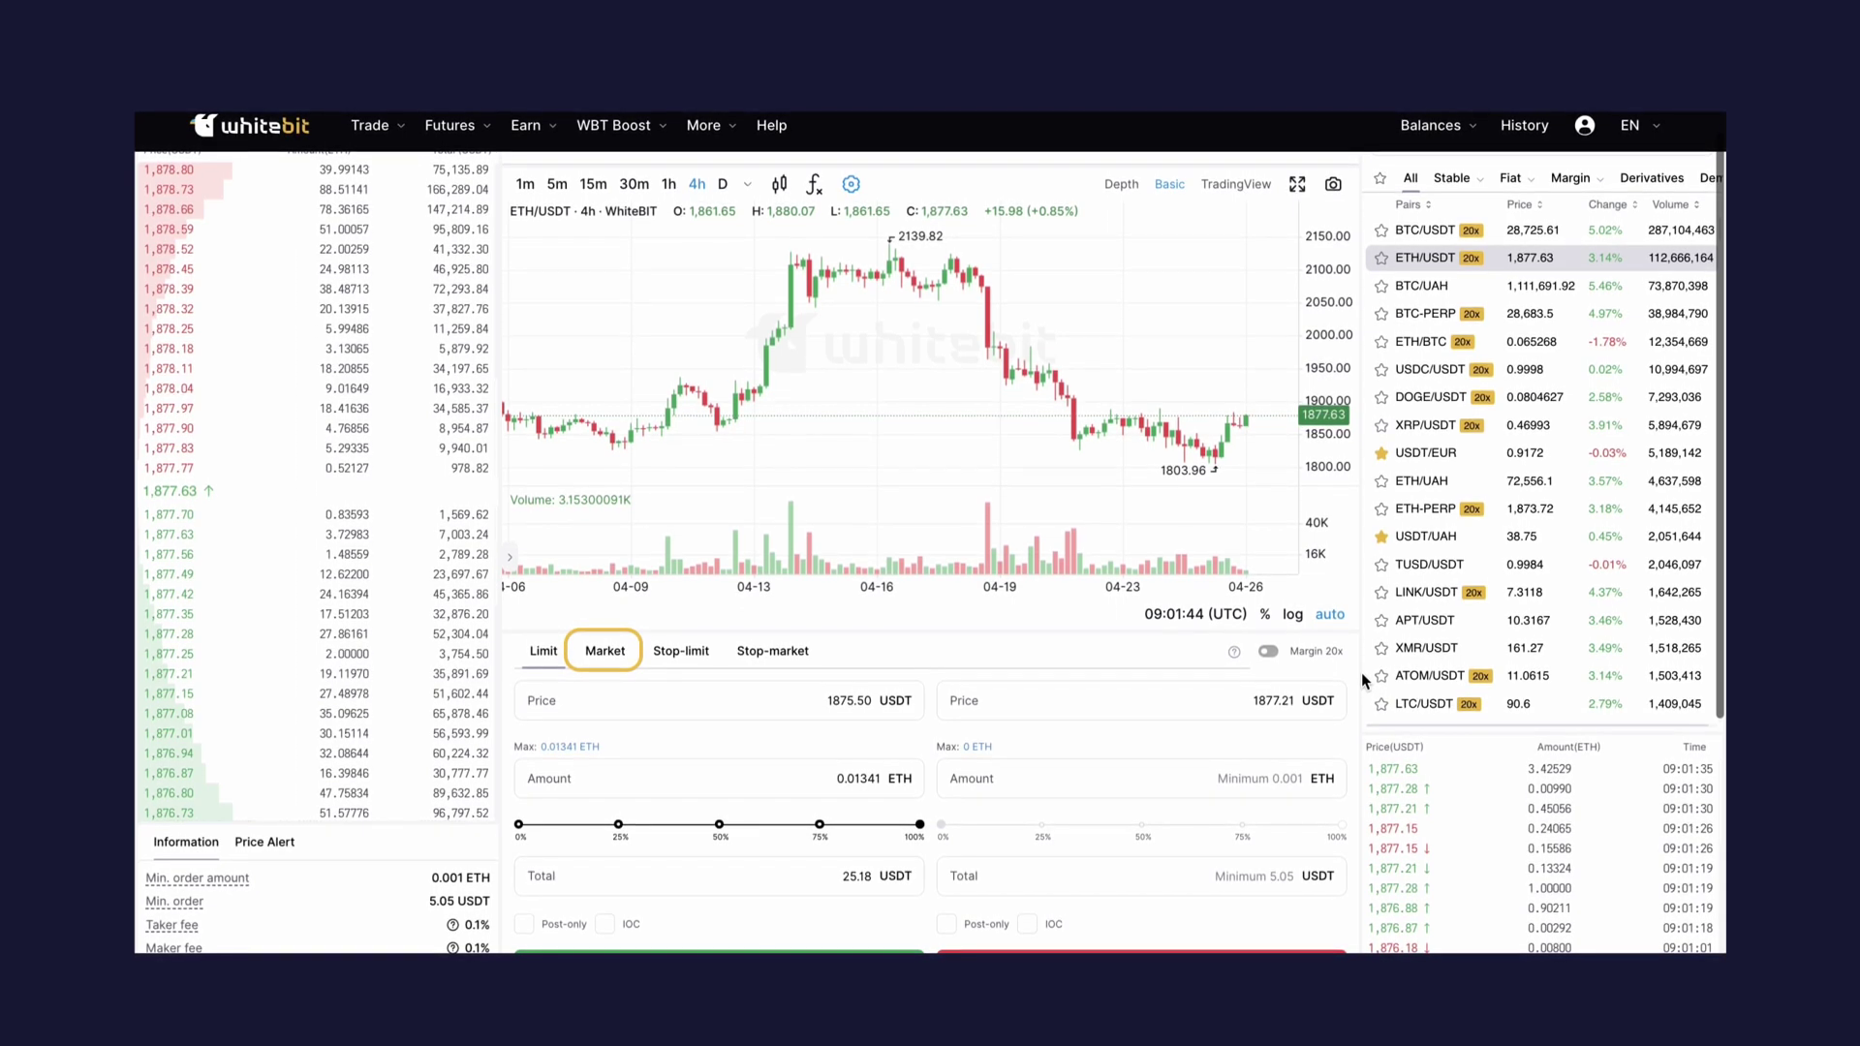
# Place and confirm a 100% market buy of 0.0134 ETH, then view History
pyautogui.click(604, 652)
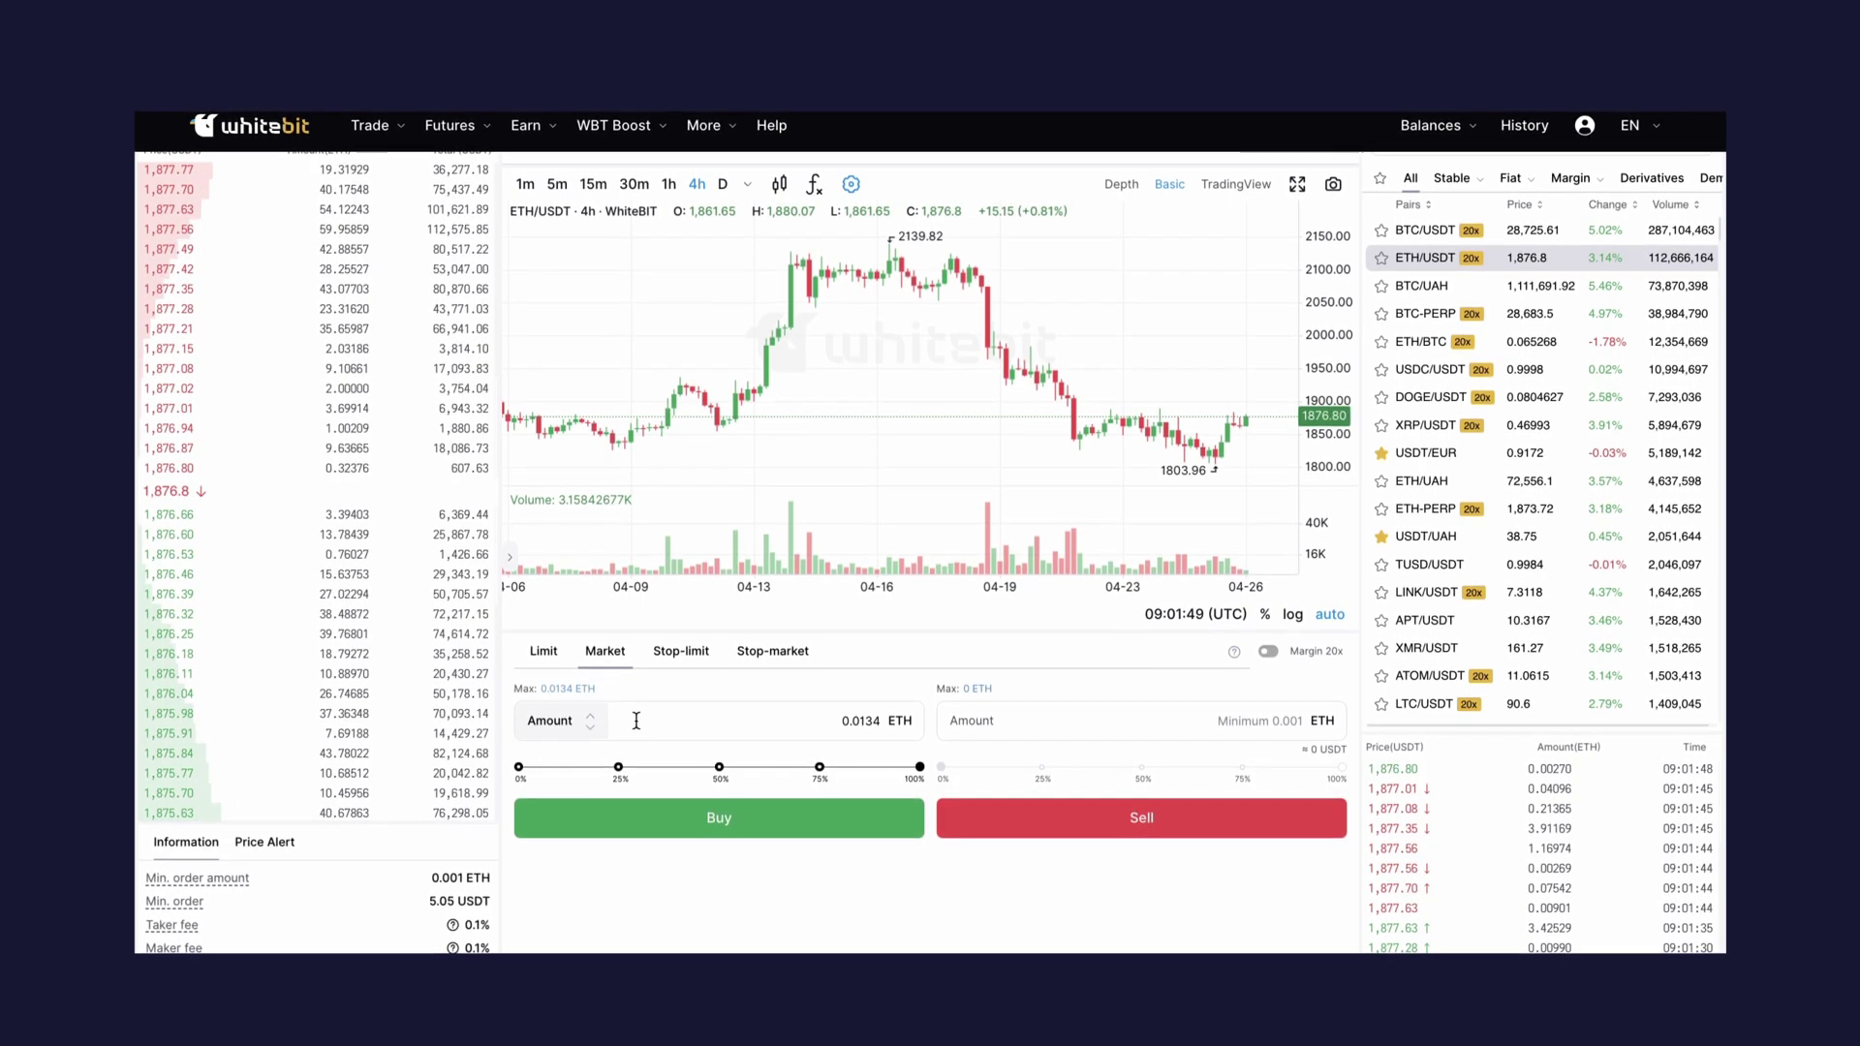
pyautogui.click(751, 830)
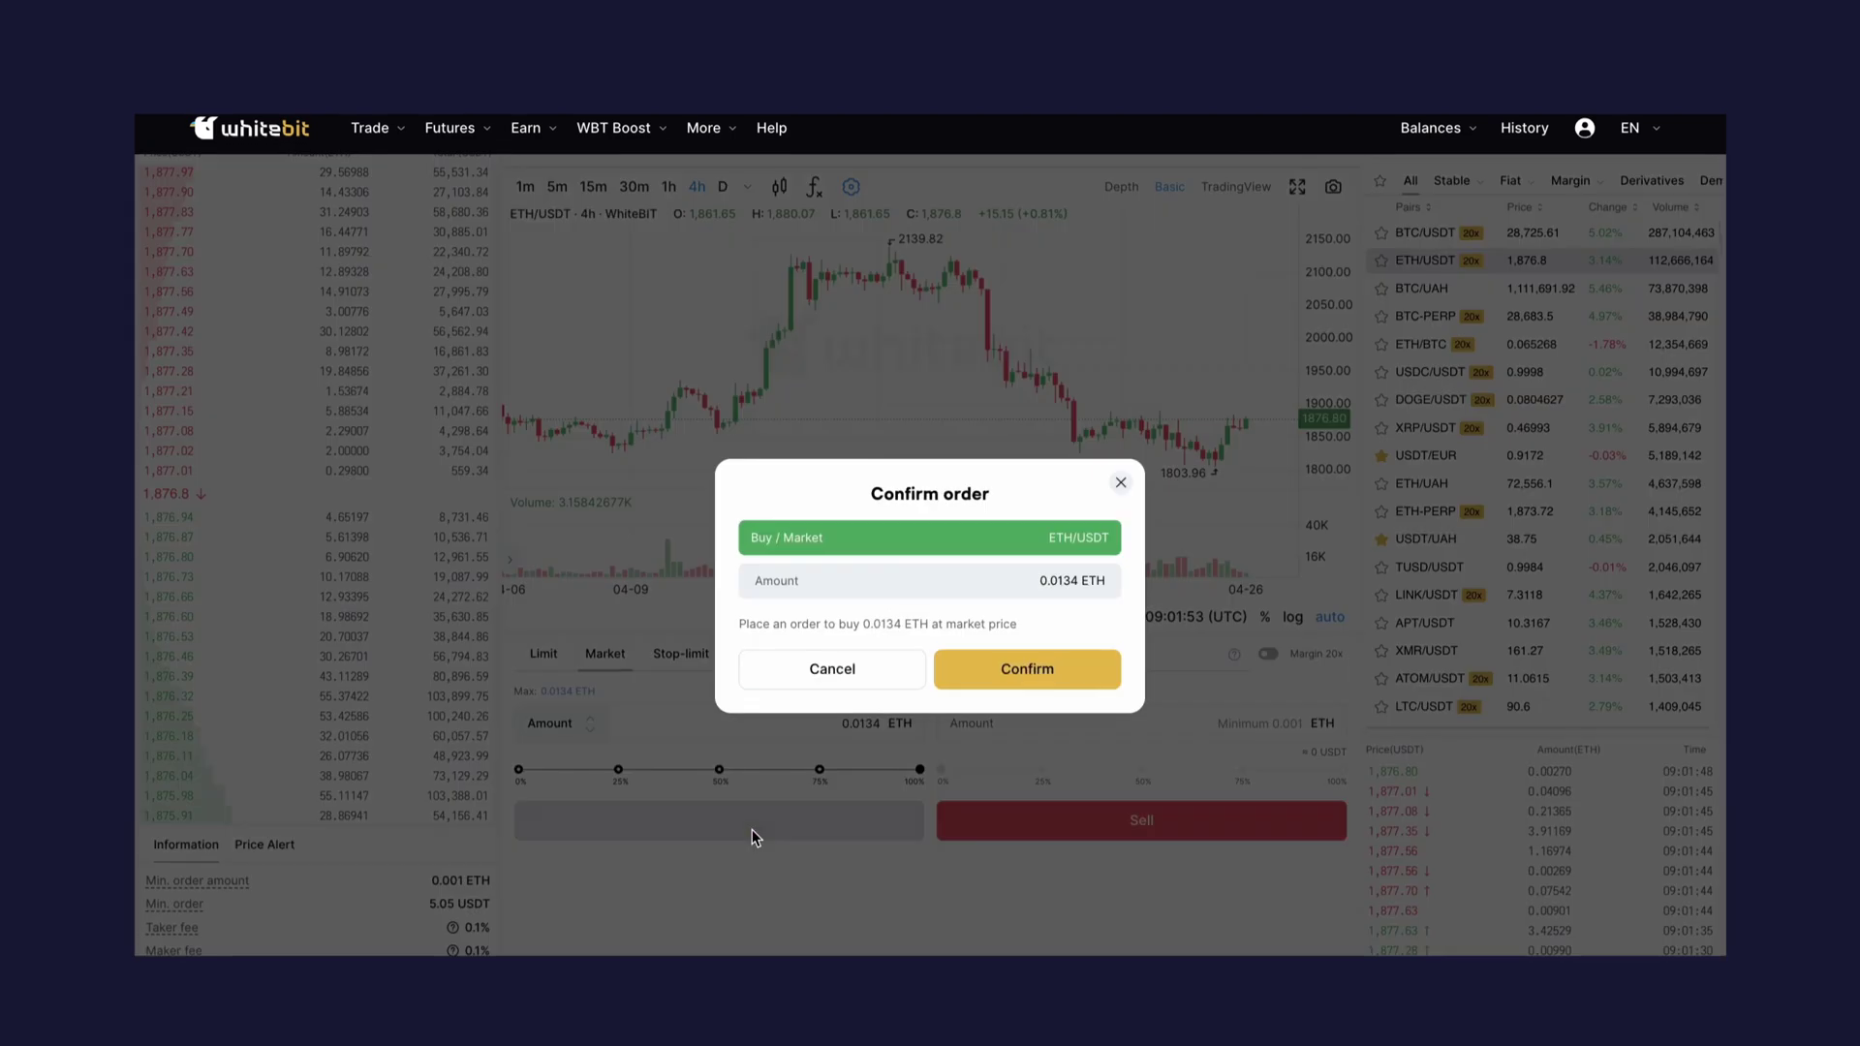
pyautogui.click(1062, 674)
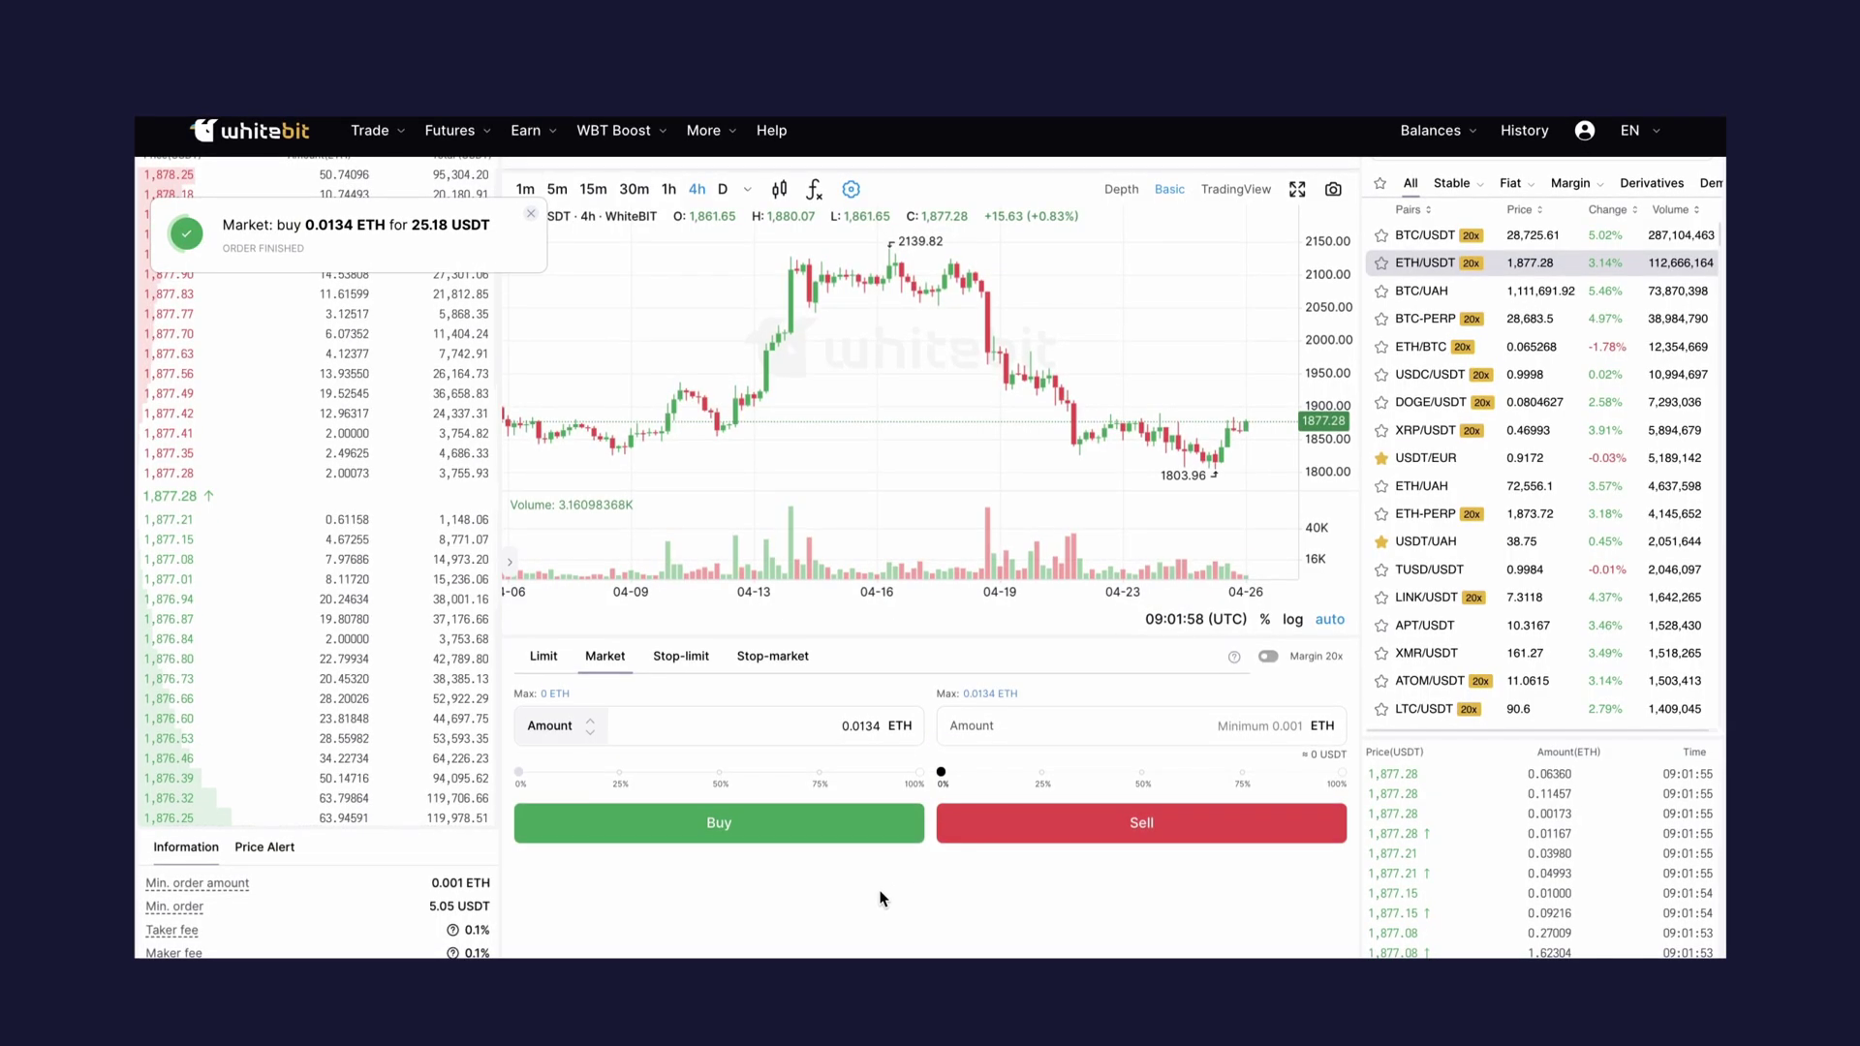
pyautogui.click(1525, 129)
# Show the Orders history and expand the latest ETH/USDT buy order's details
pyautogui.click(294, 488)
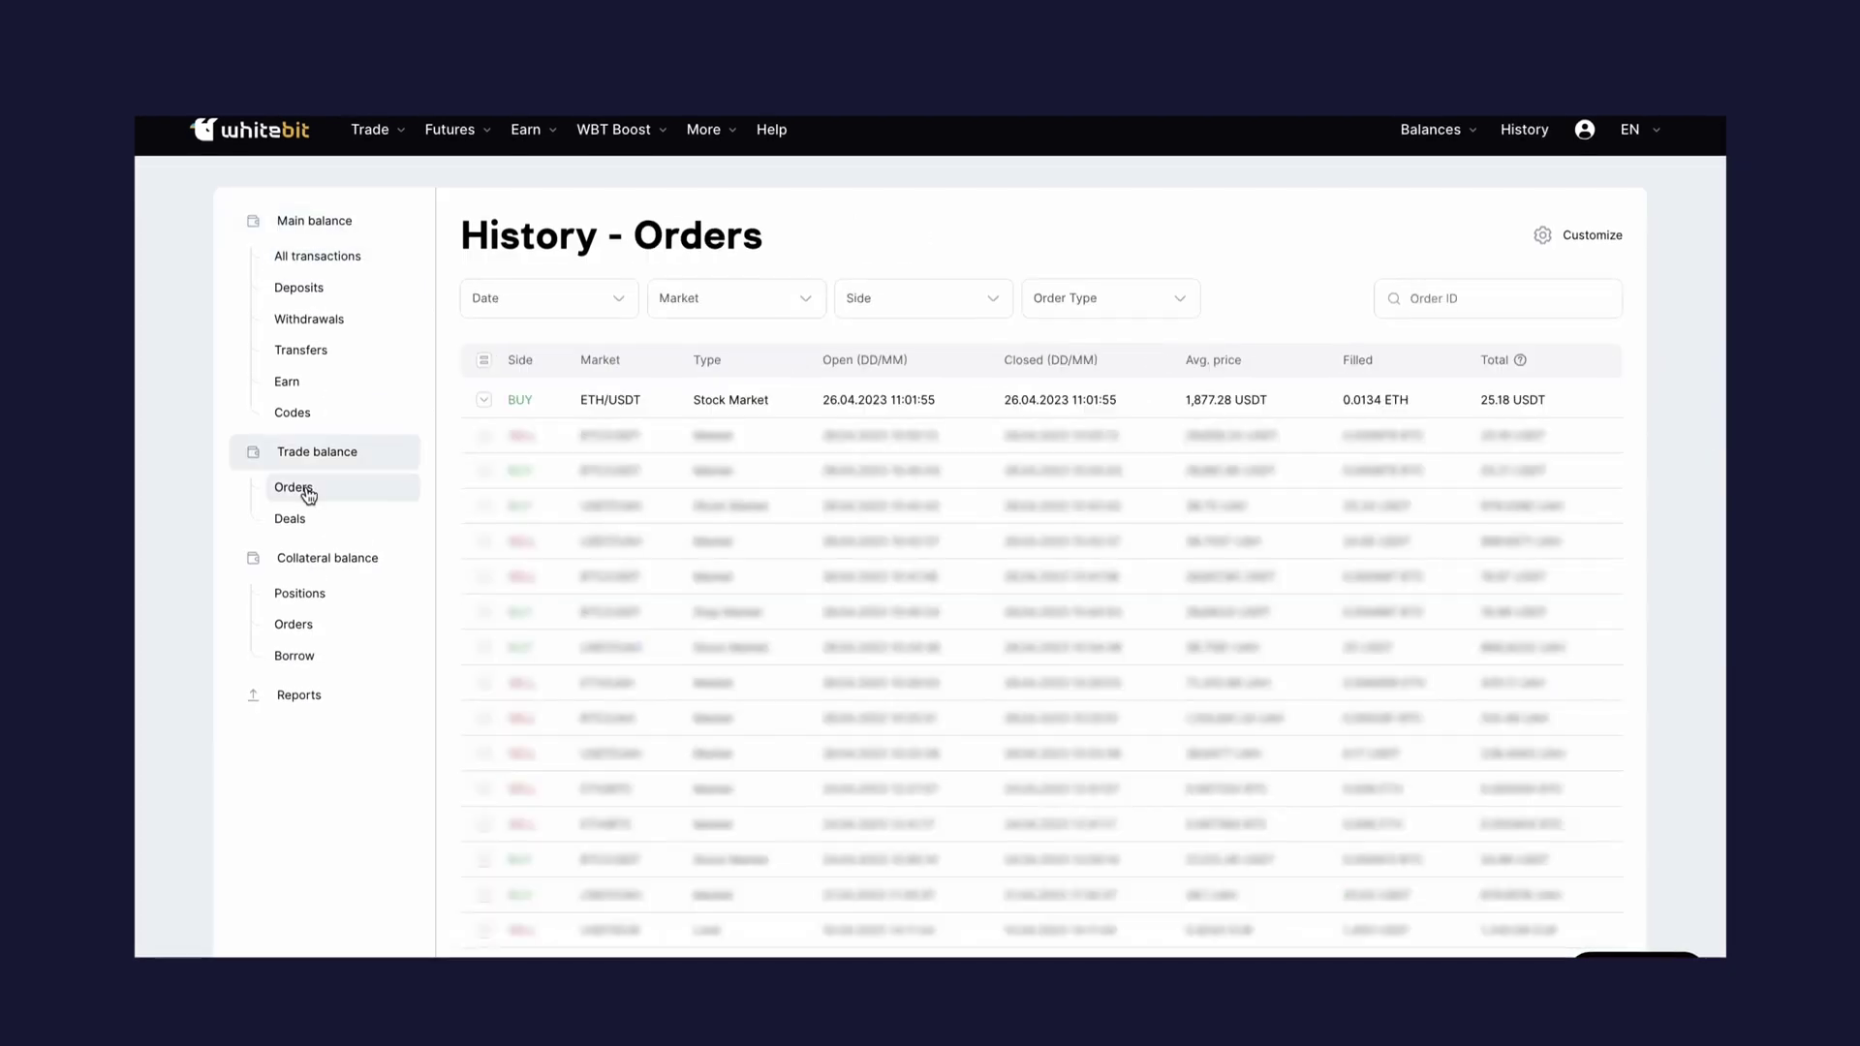
pyautogui.click(490, 405)
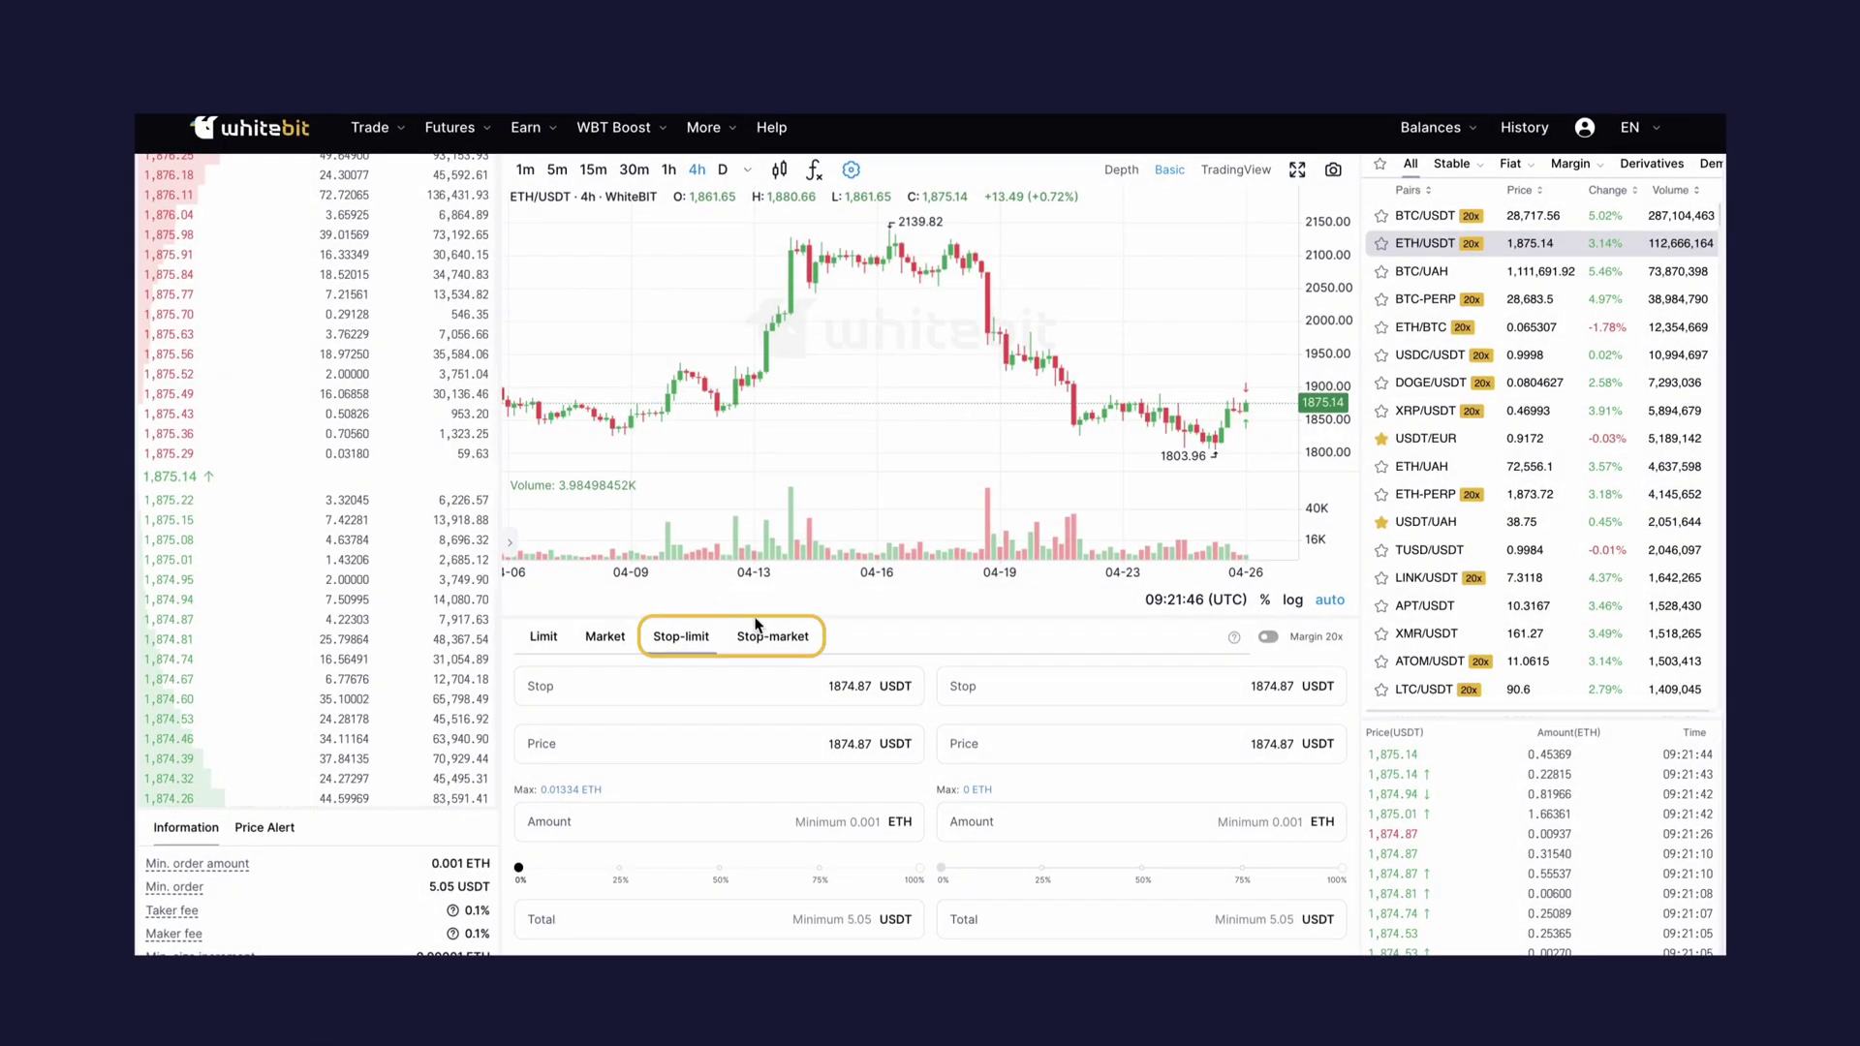
# Place and confirm a stop-limit buy: stop 1875.5, price 1876, maximum 0.01333 ETH
pyautogui.click(870, 685)
pyautogui.press('BackSpace')
pyautogui.press('BackSpace')
pyautogui.press('BackSpace')
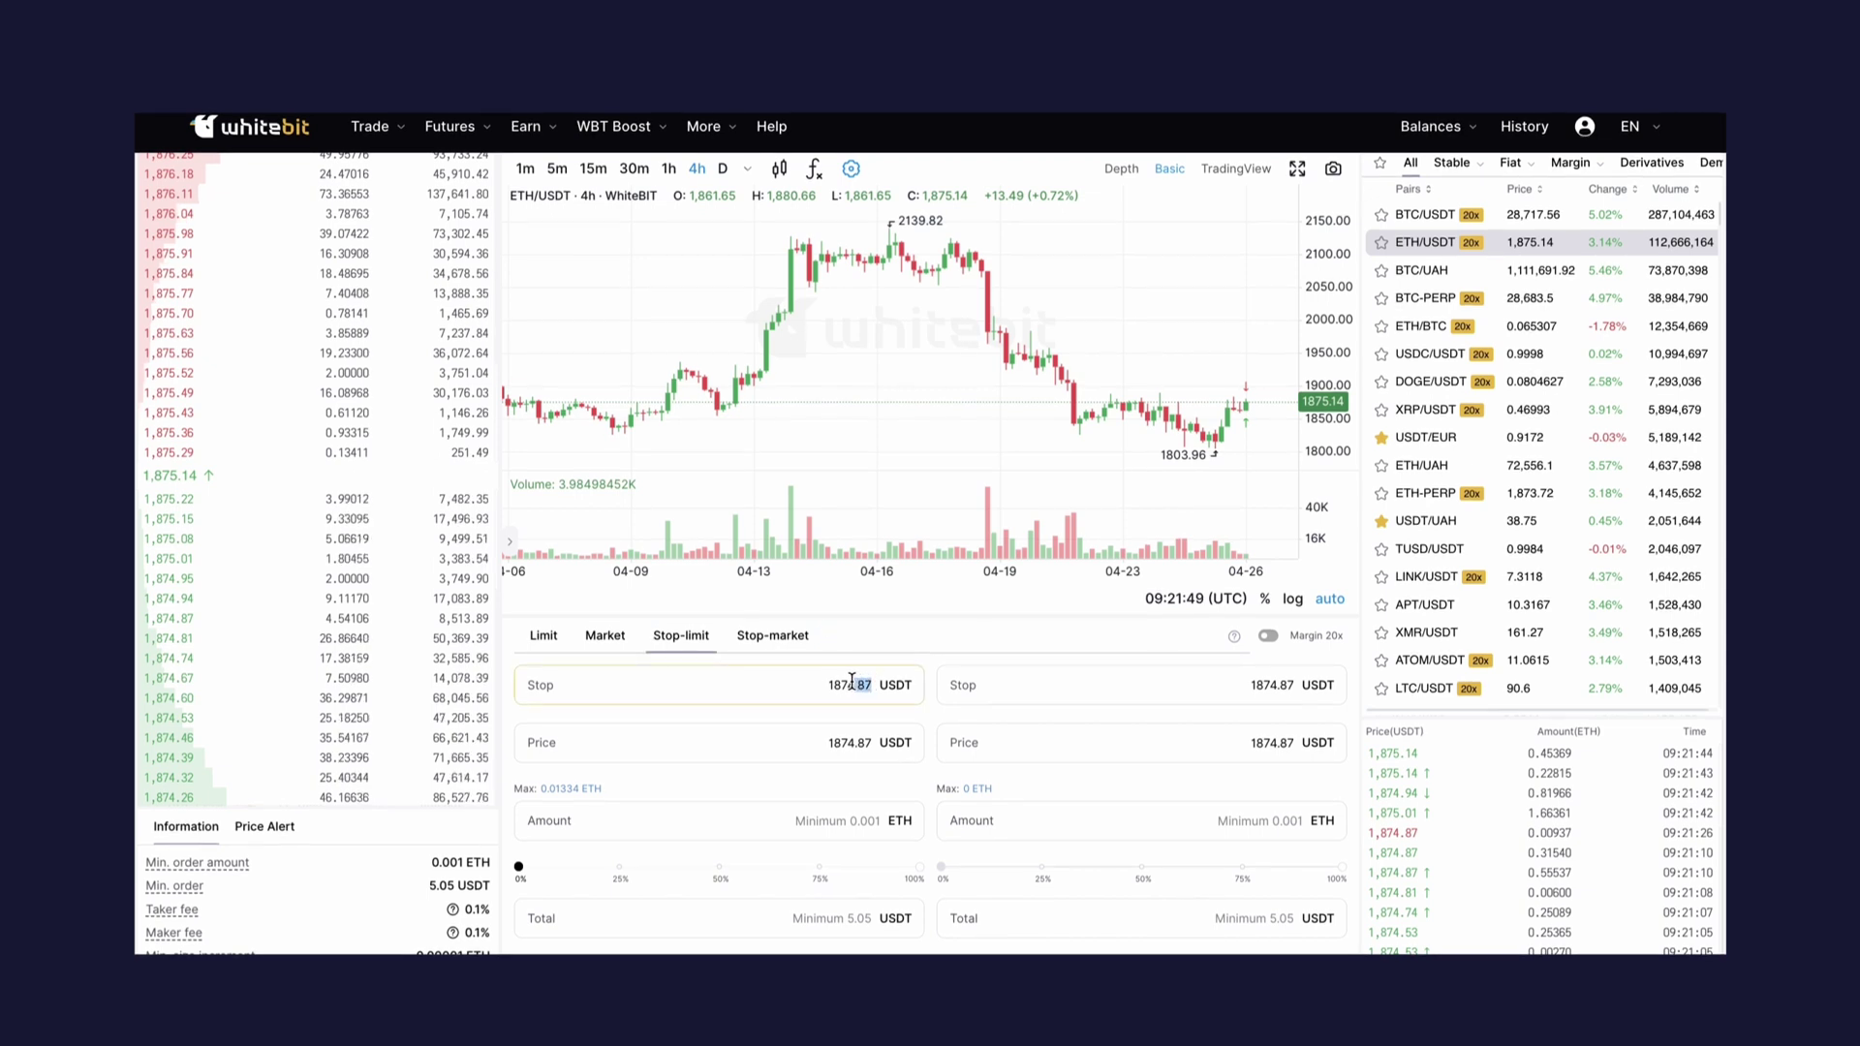
pyautogui.write('5')
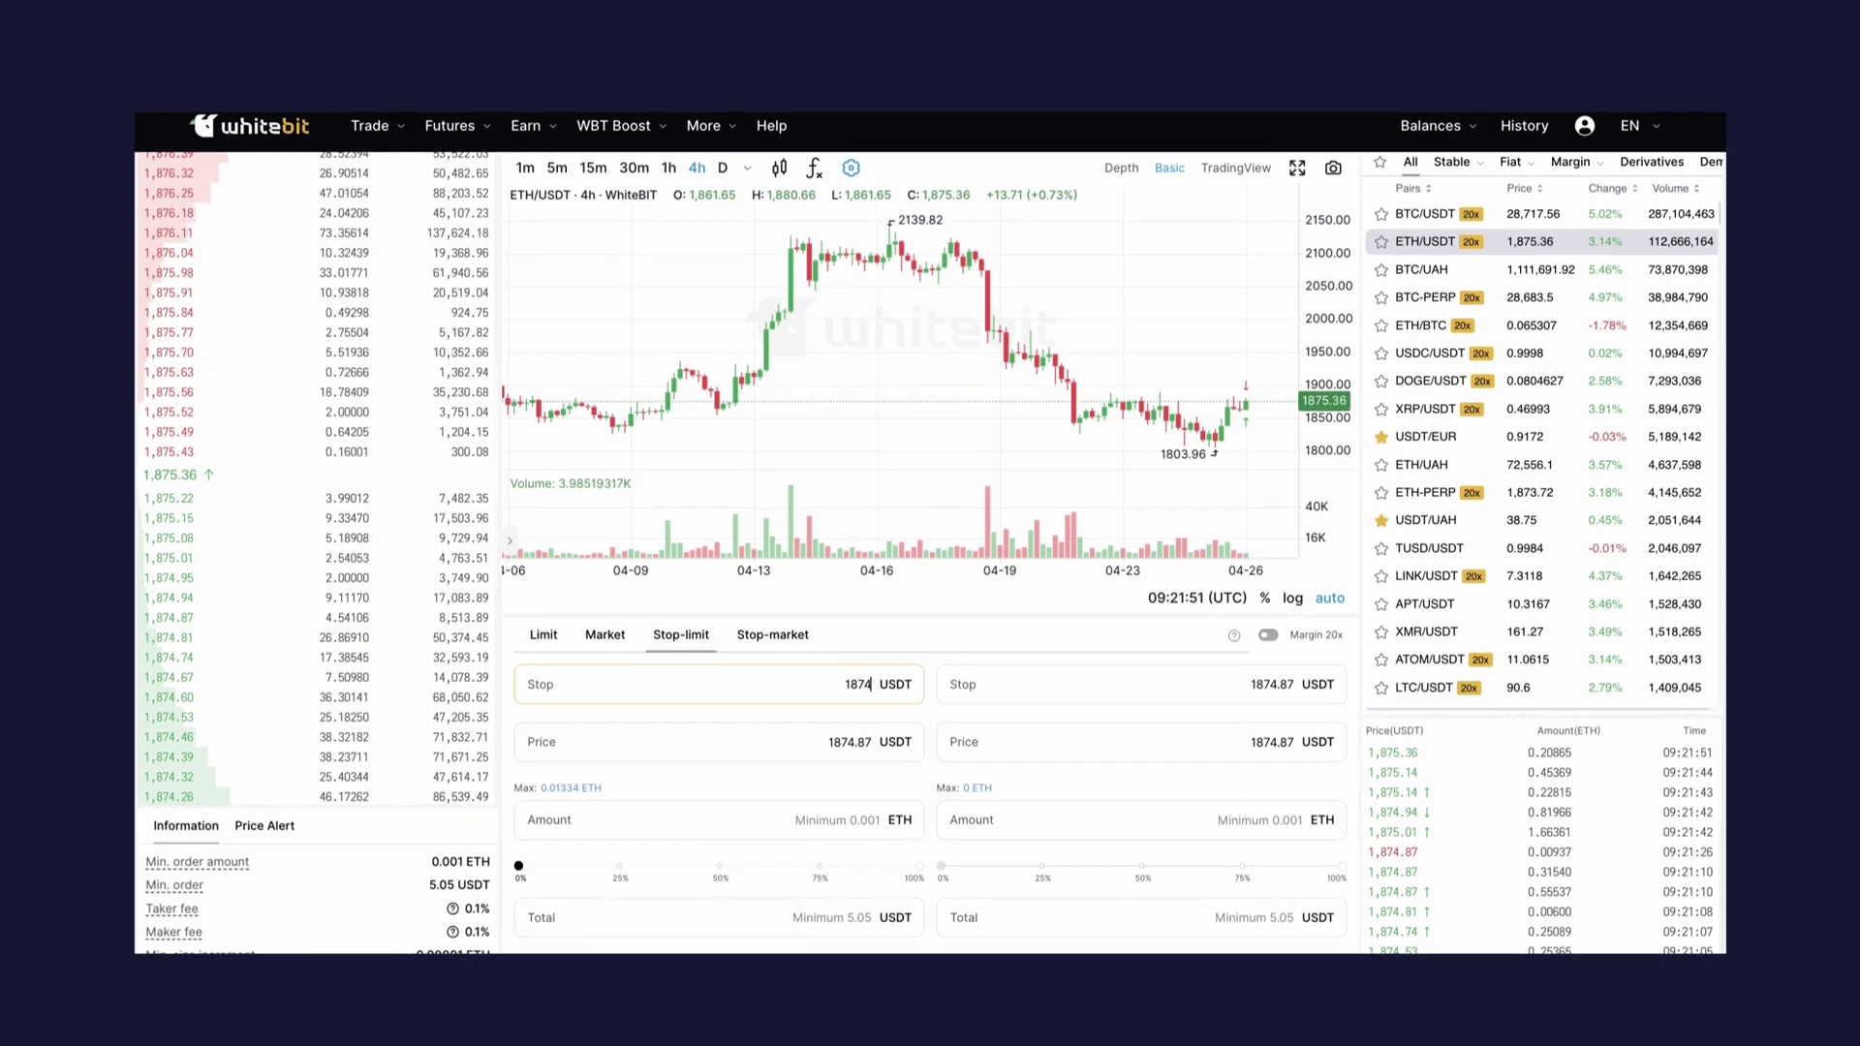
pyautogui.press('BackSpace')
pyautogui.press('BackSpace')
pyautogui.write('5.')
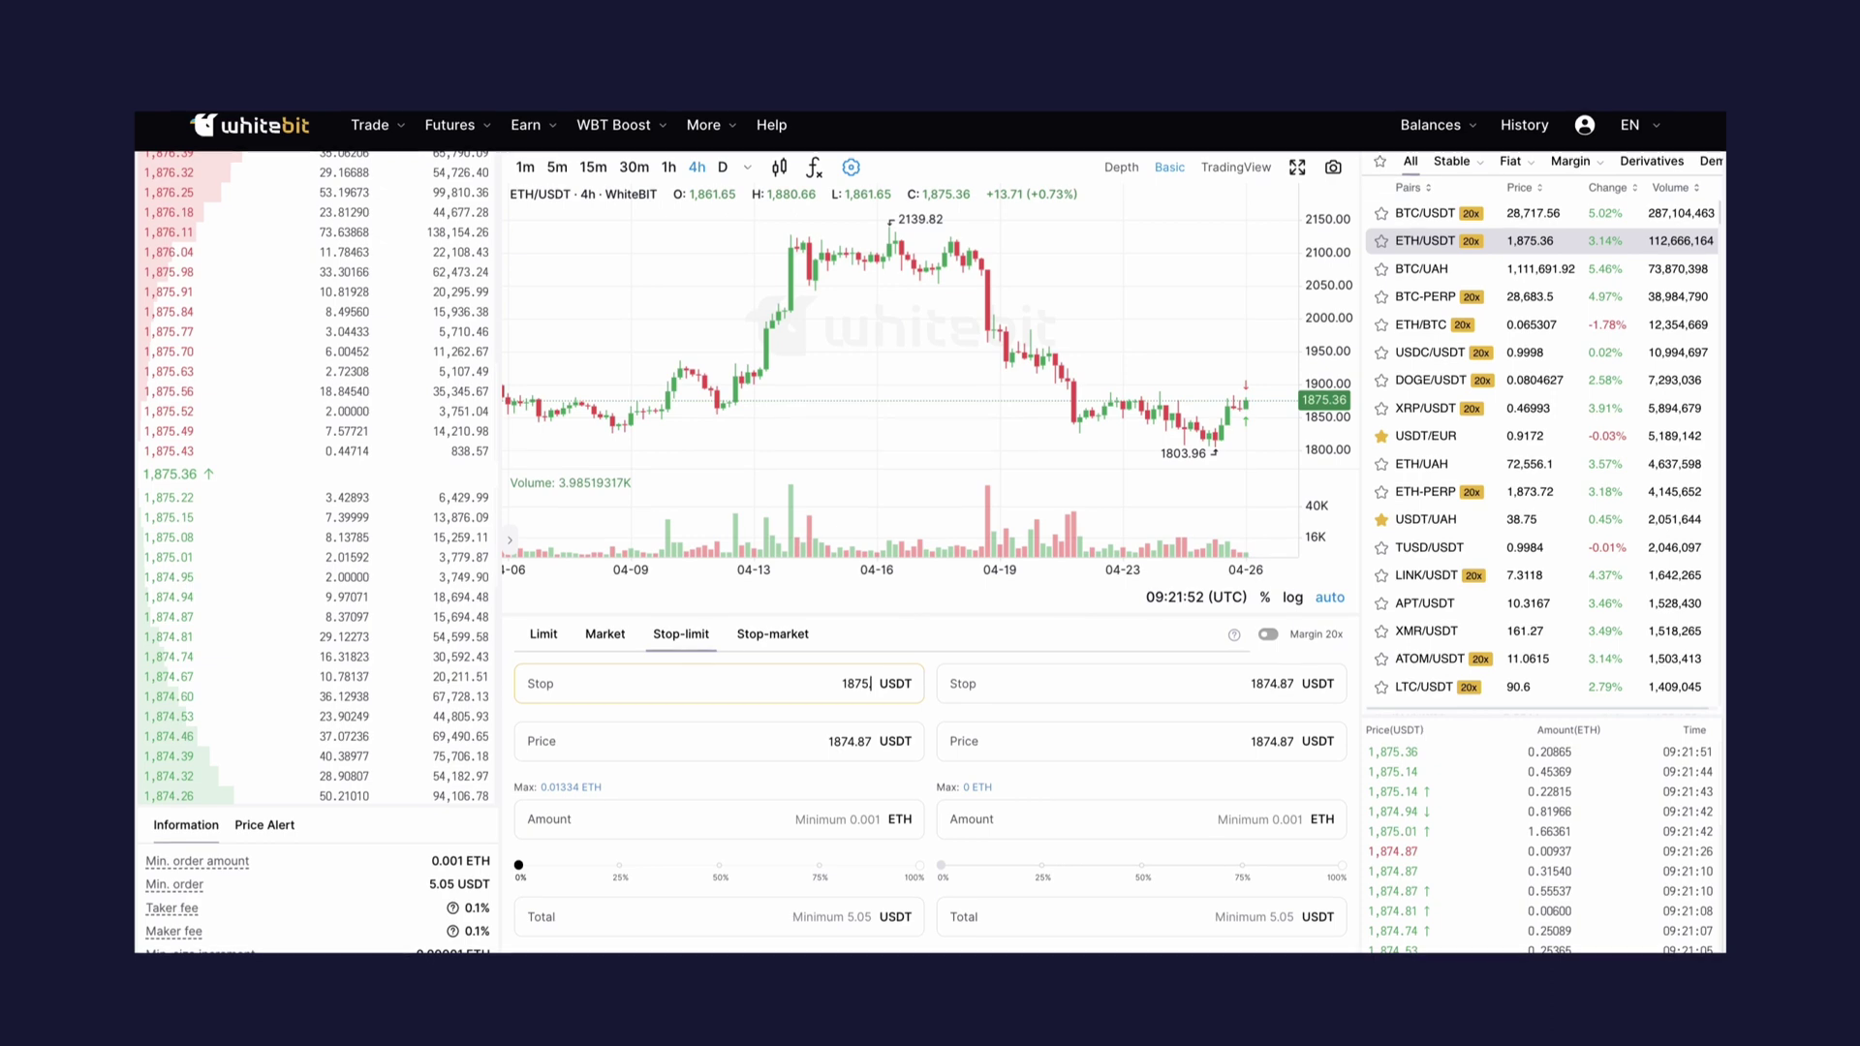
pyautogui.write('5')
pyautogui.moveTo(874, 743); pyautogui.dragTo(847, 743)
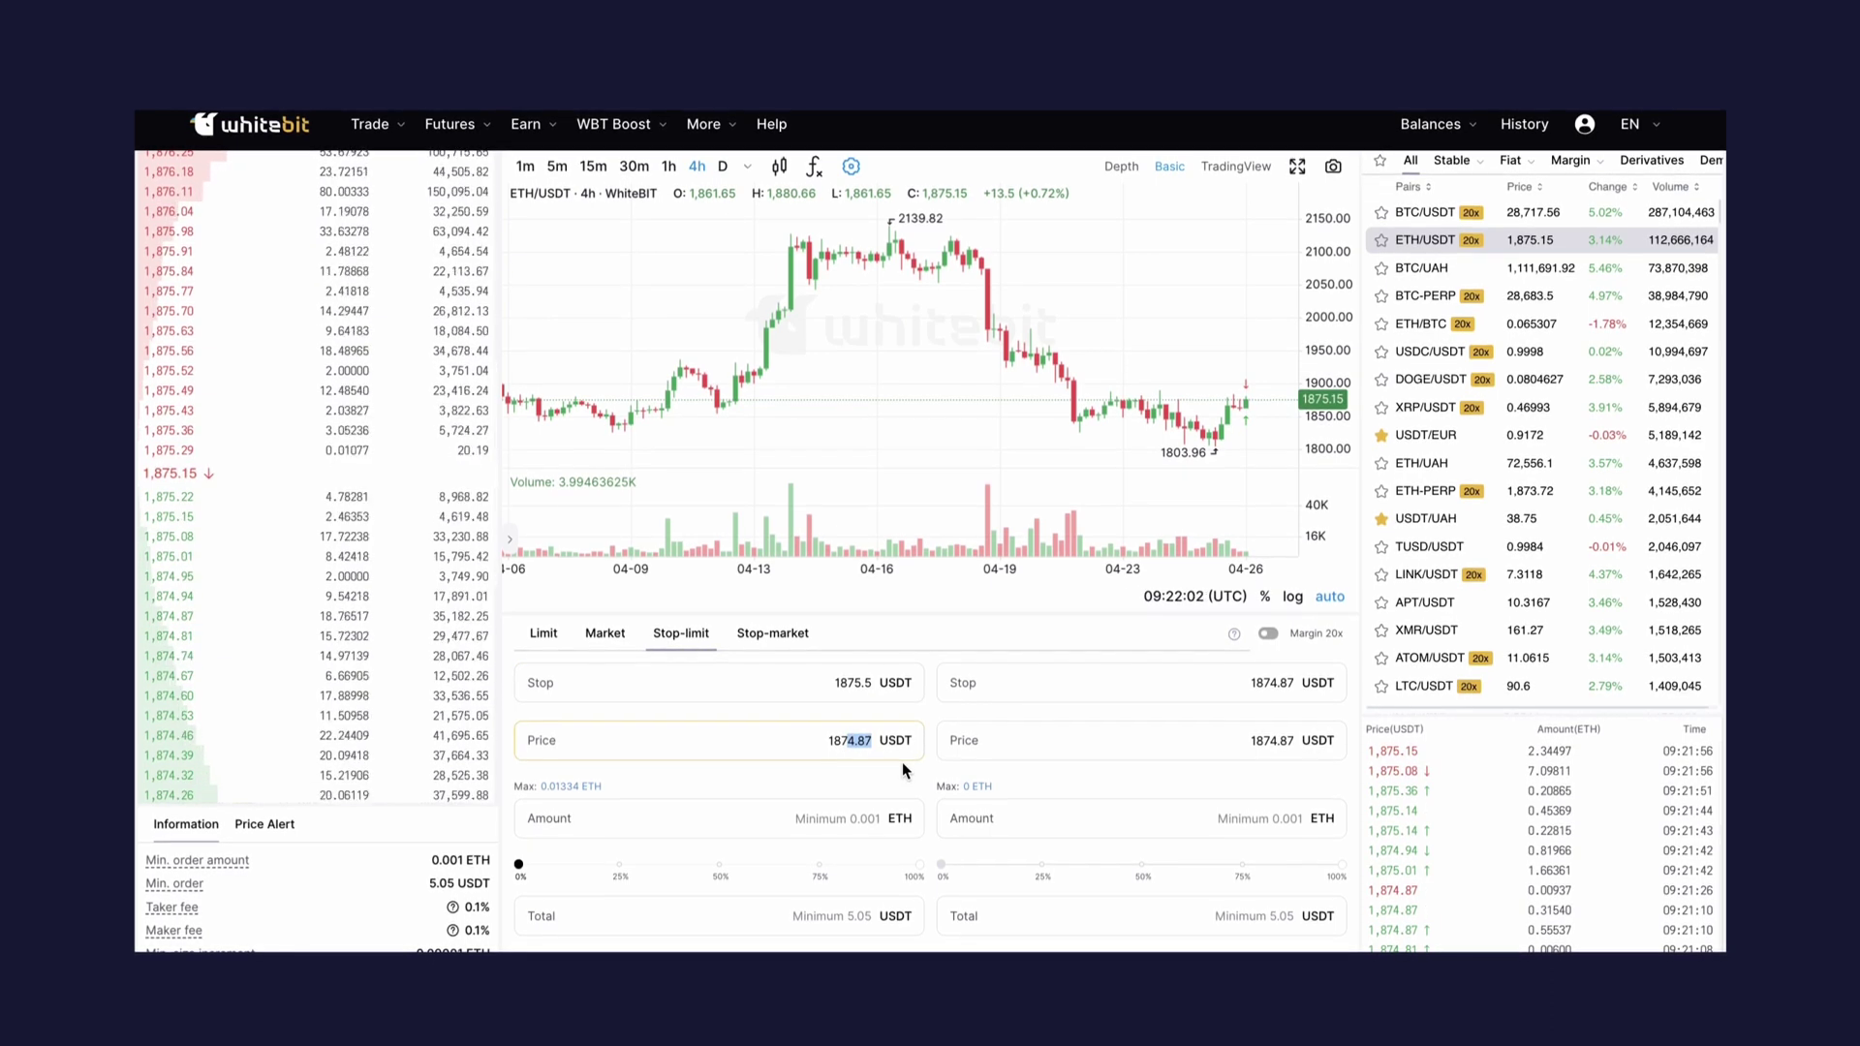
pyautogui.write('6')
pyautogui.click(583, 787)
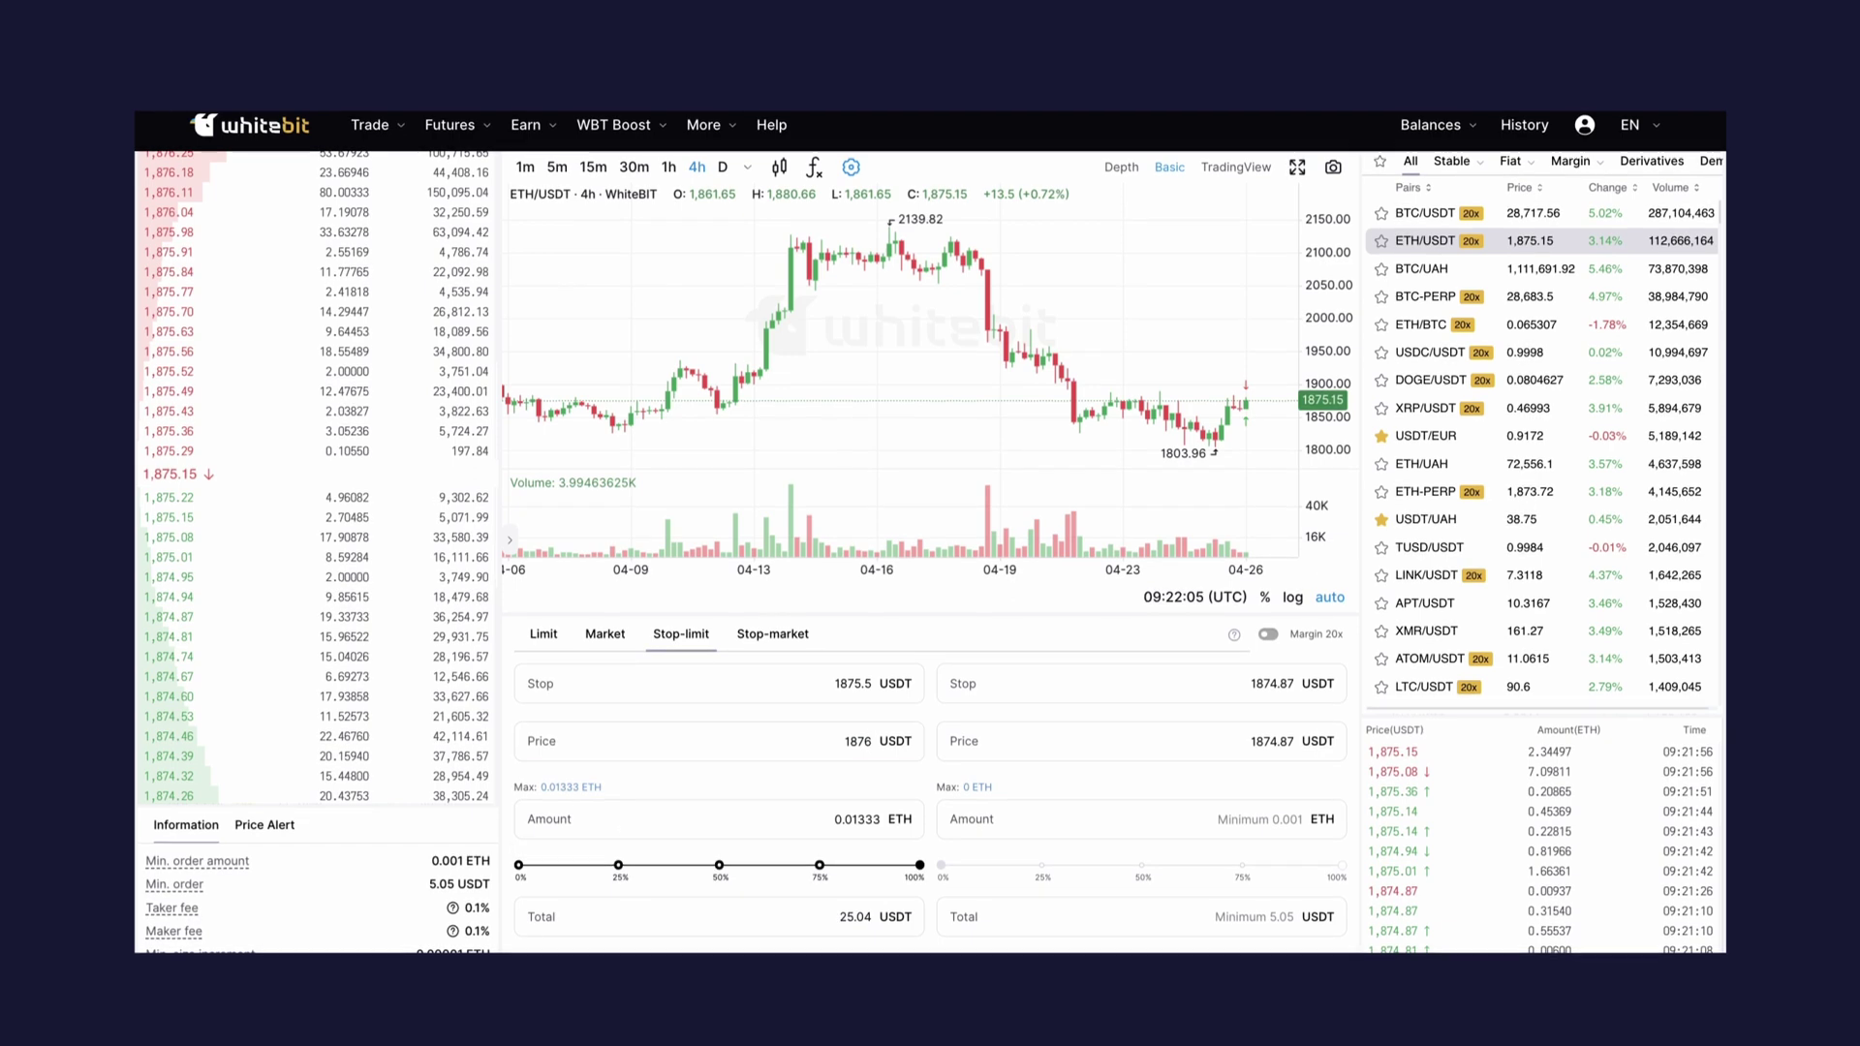
pyautogui.click(712, 951)
pyautogui.click(1046, 717)
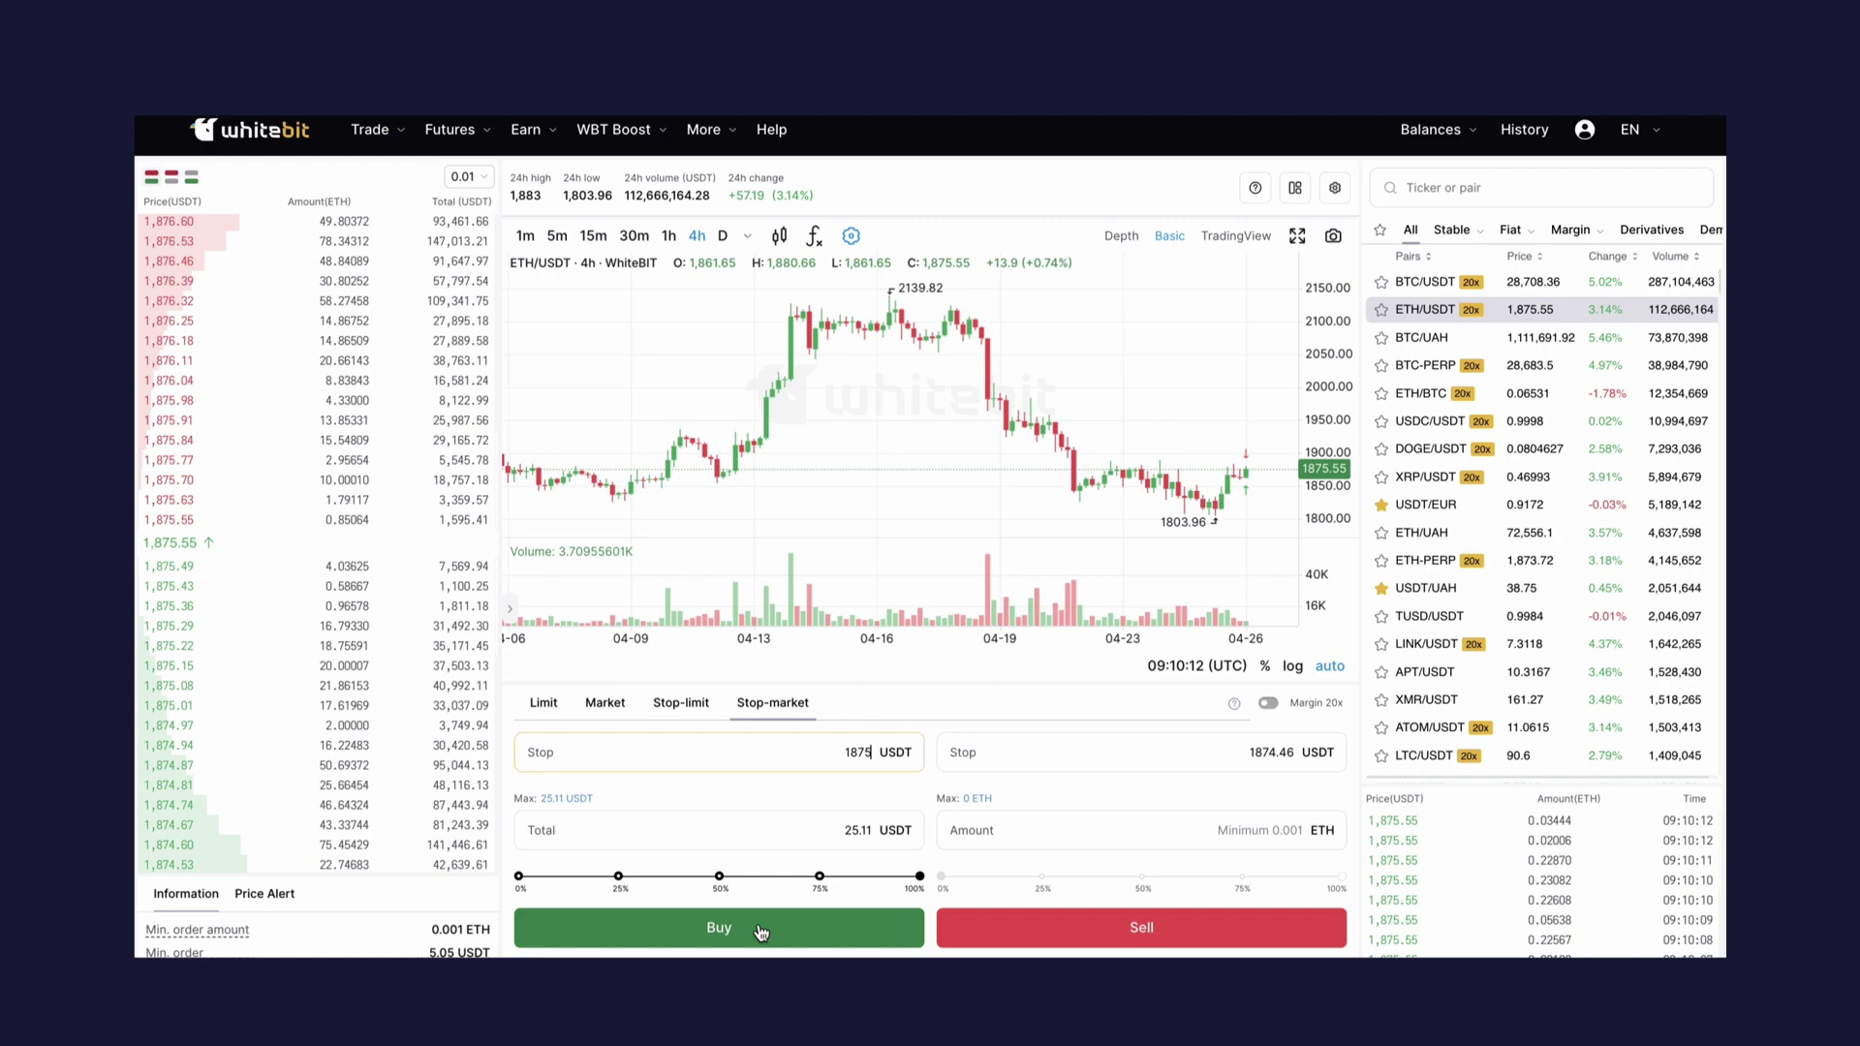
# Submit and confirm the 25.11 USDT stop-market buy with a 1875 stop
pyautogui.click(758, 931)
pyautogui.click(1002, 705)
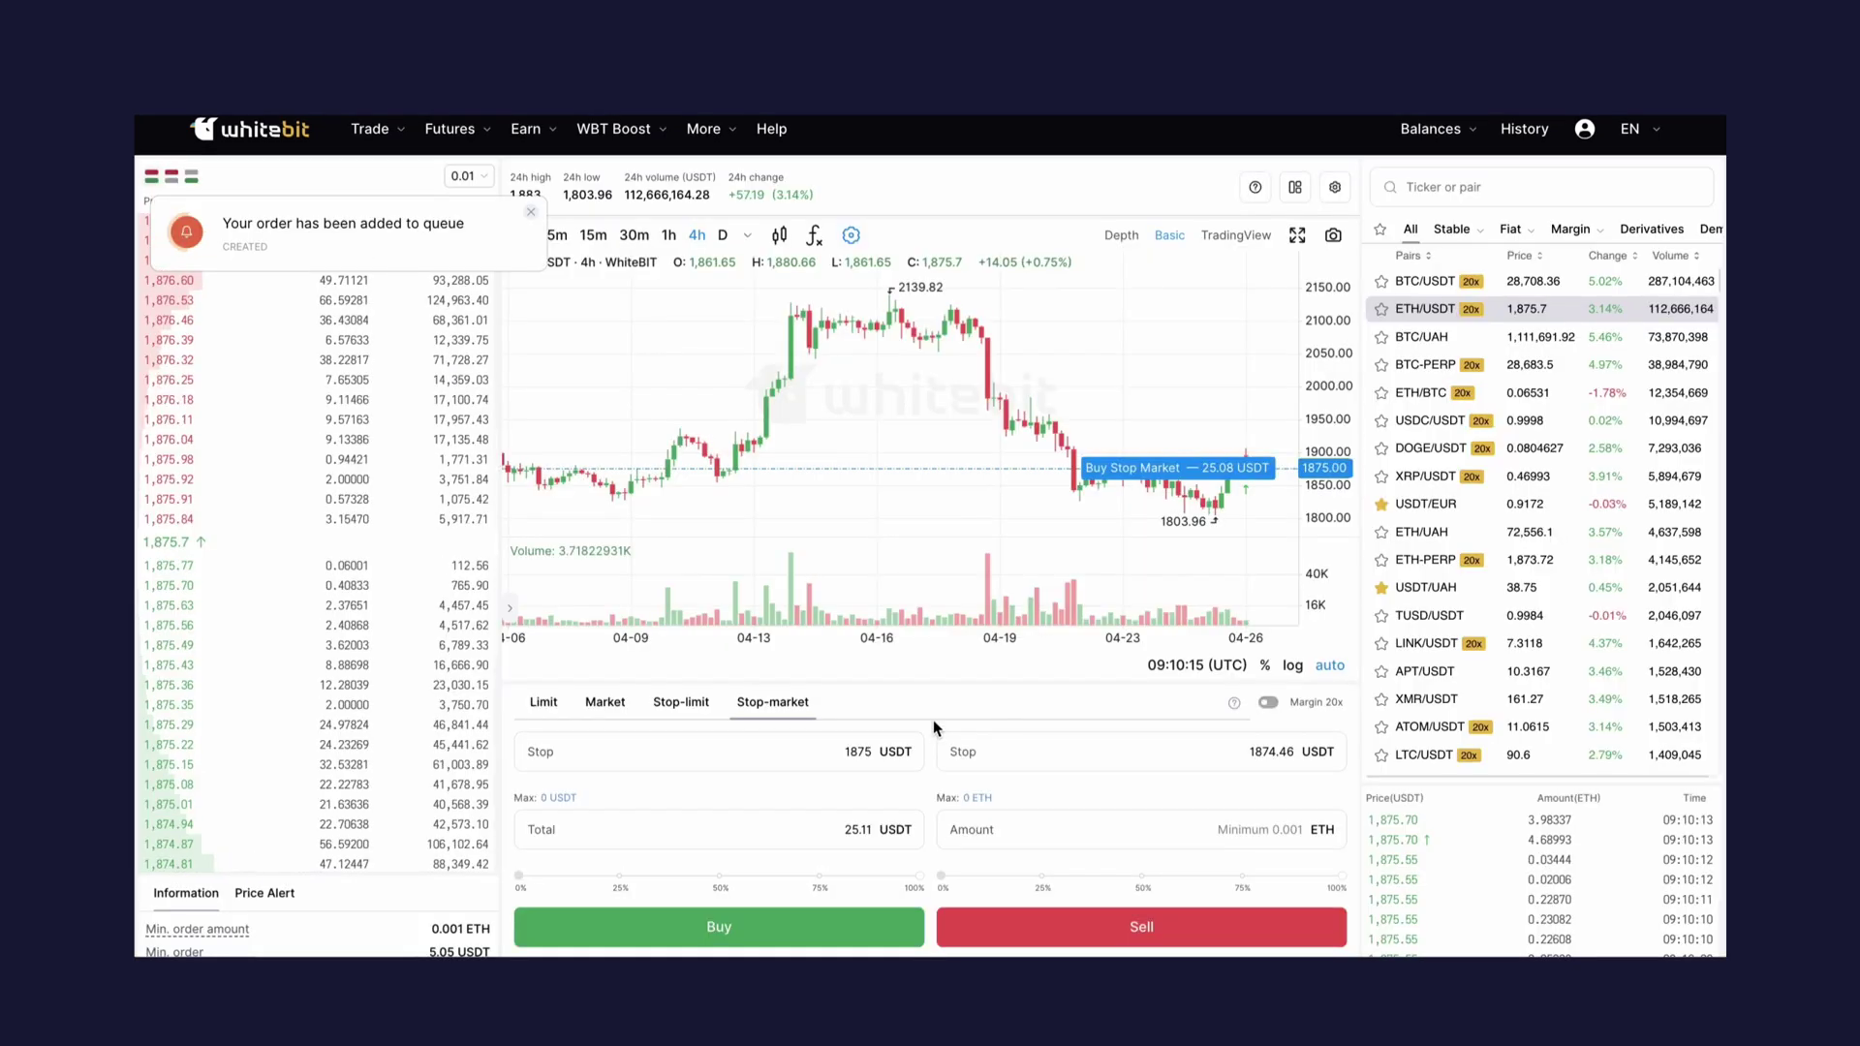